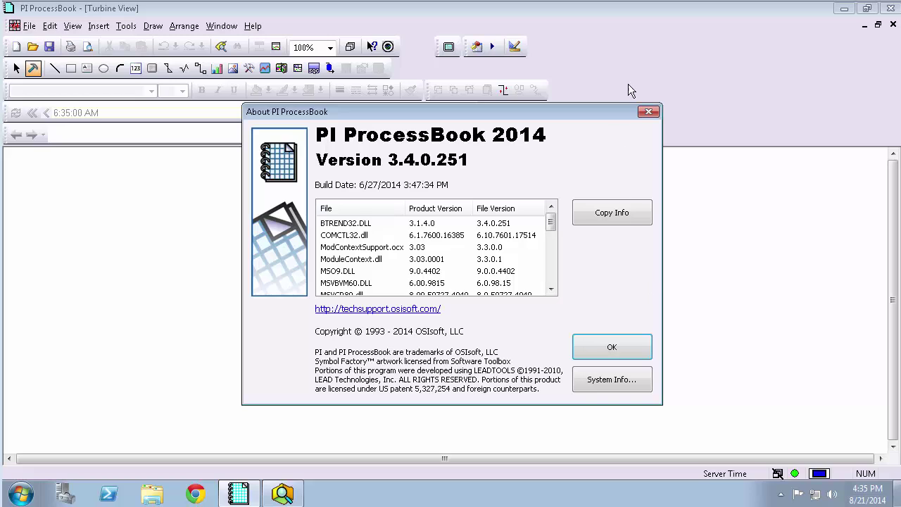
# Step: Close the About PI ProcessBook dialog to reveal the blank Turbine View display
pyautogui.click(655, 111)
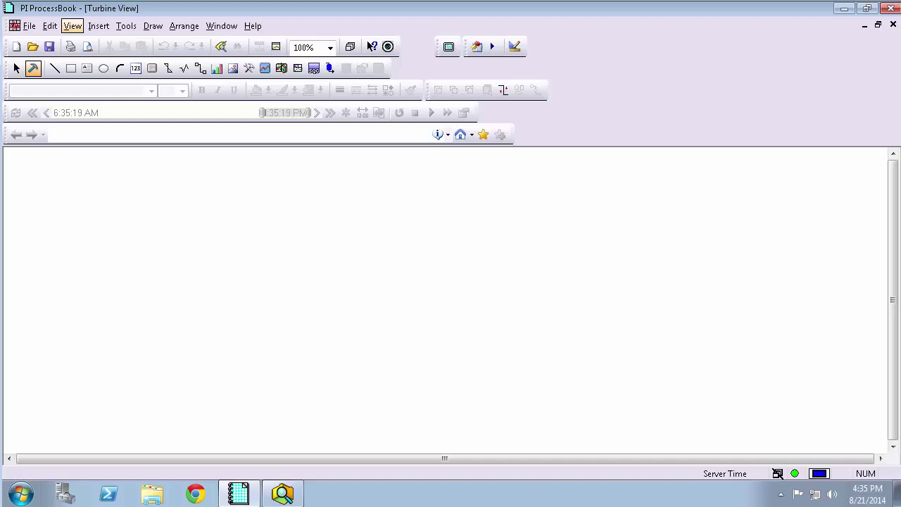
# Step: Show the AF Property and AF Browser panels from the View menu and arrange them beside the display
pyautogui.click(73, 27)
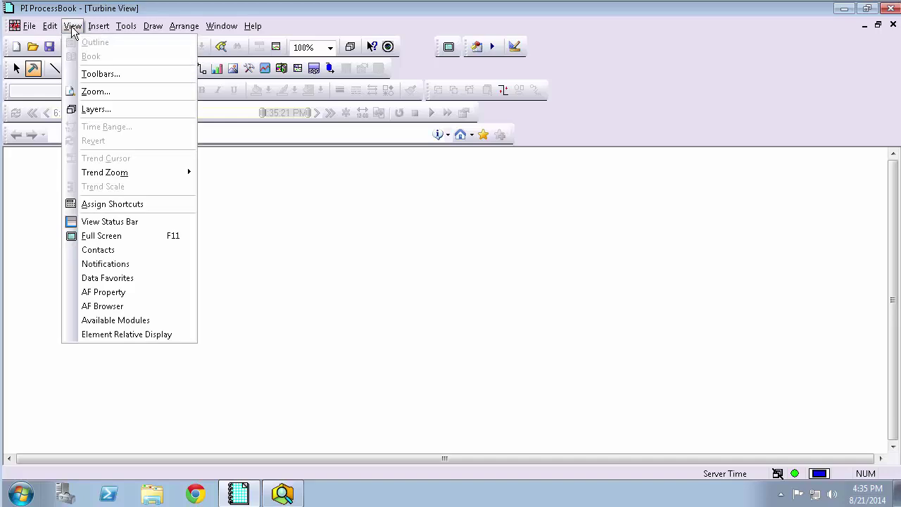
pyautogui.click(125, 292)
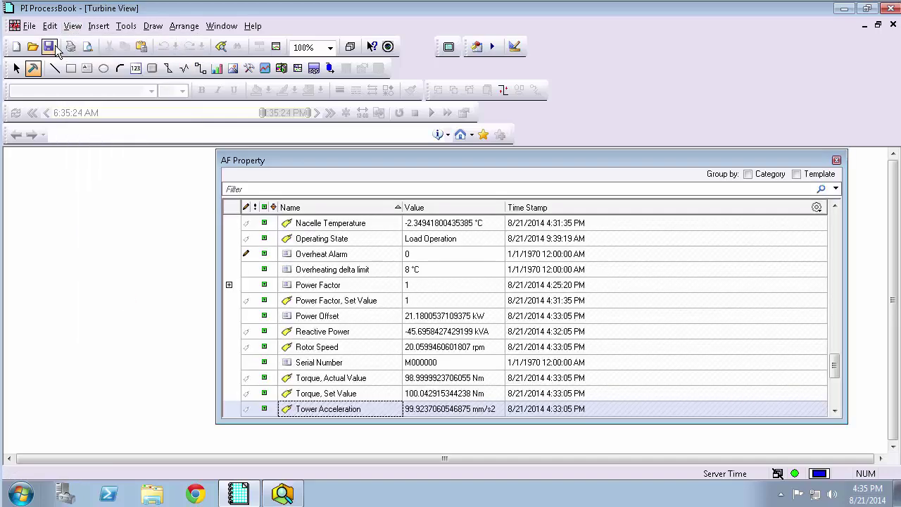
pyautogui.click(50, 26)
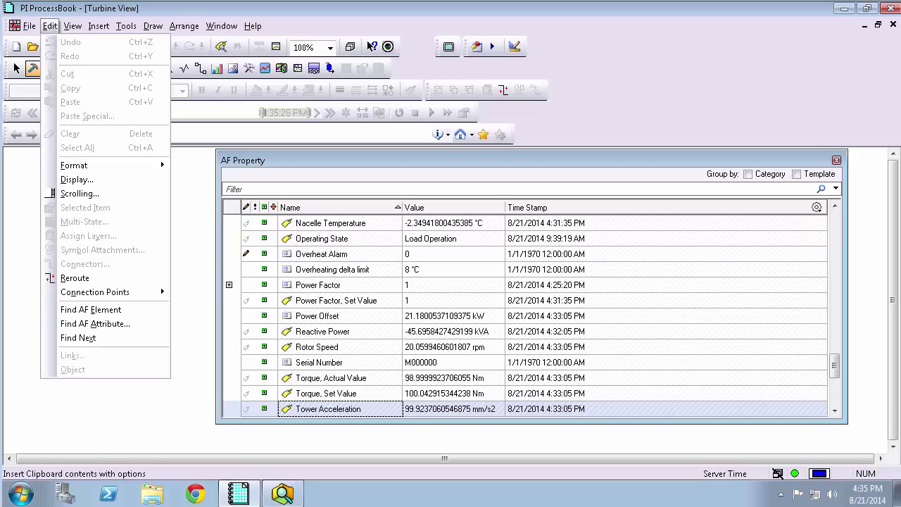
pyautogui.moveTo(73, 28)
pyautogui.click(104, 306)
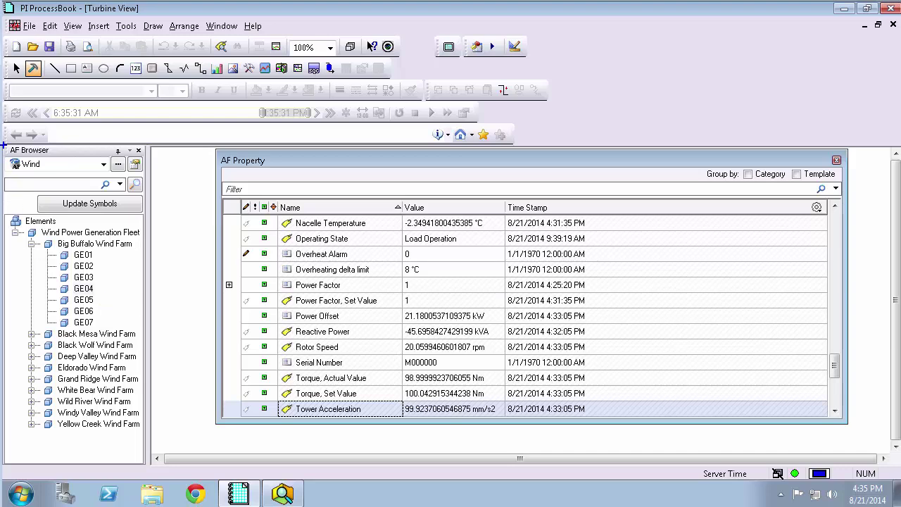
pyautogui.moveTo(3, 144); pyautogui.dragTo(149, 454)
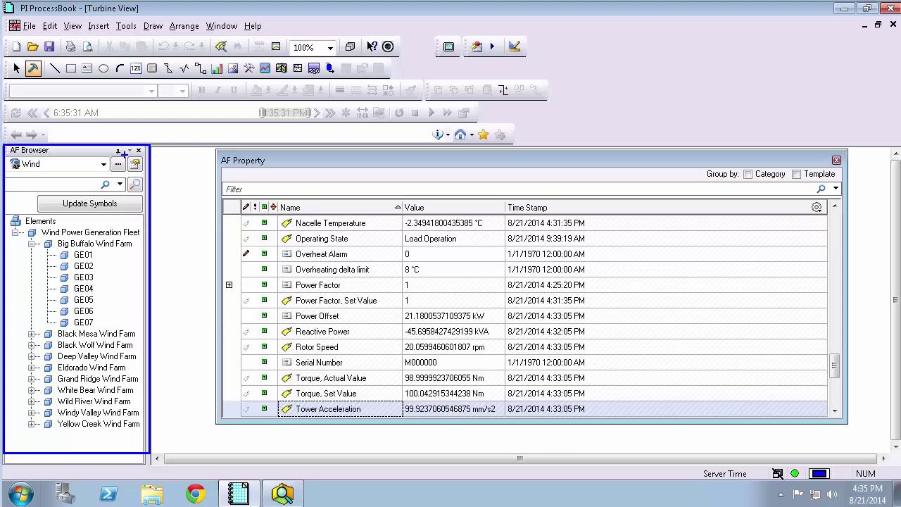
pyautogui.moveTo(124, 154); pyautogui.dragTo(144, 113)
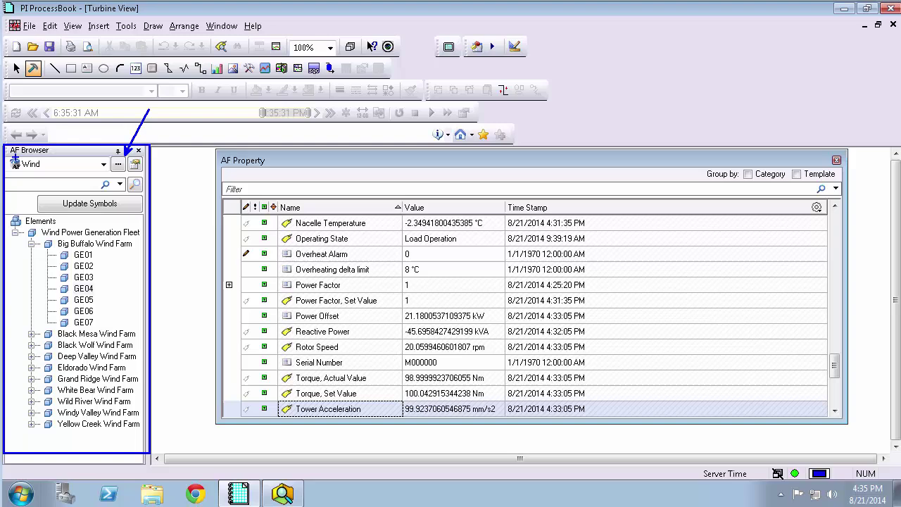
pyautogui.moveTo(5, 158)
pyautogui.mouseDown()
pyautogui.moveTo(28, 167)
pyautogui.moveTo(7, 110)
pyautogui.mouseUp()
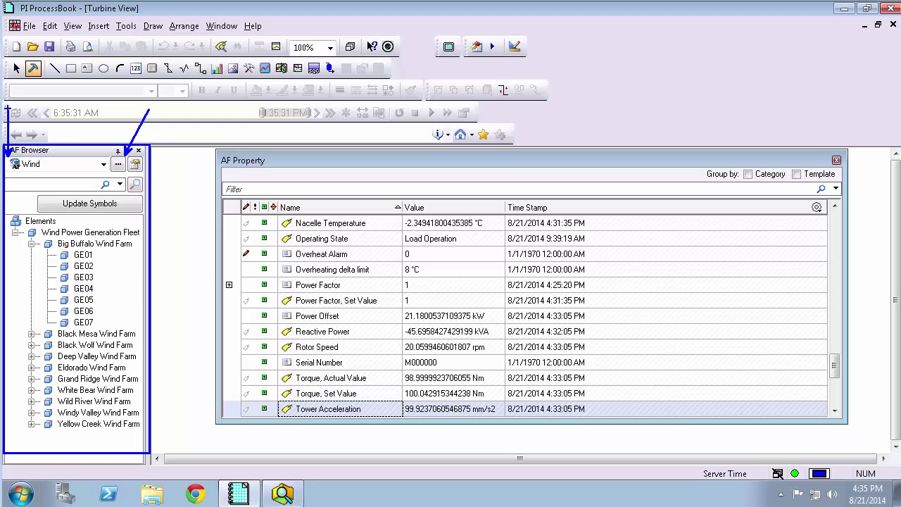
pyautogui.moveTo(106, 166); pyautogui.dragTo(157, 181)
pyautogui.press('Escape')
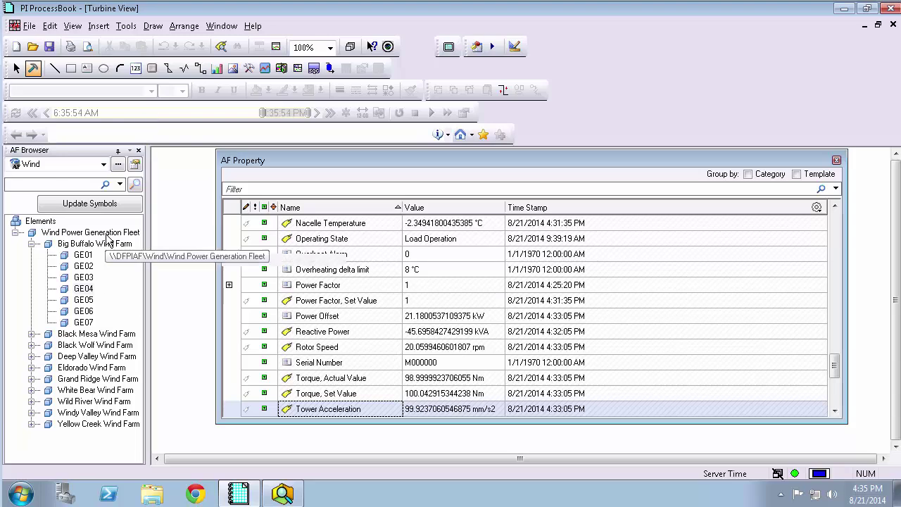
# Step: Expand Wind Power Generation Fleet > Big Buffalo Wind Farm and select turbine GE01
pyautogui.click(110, 234)
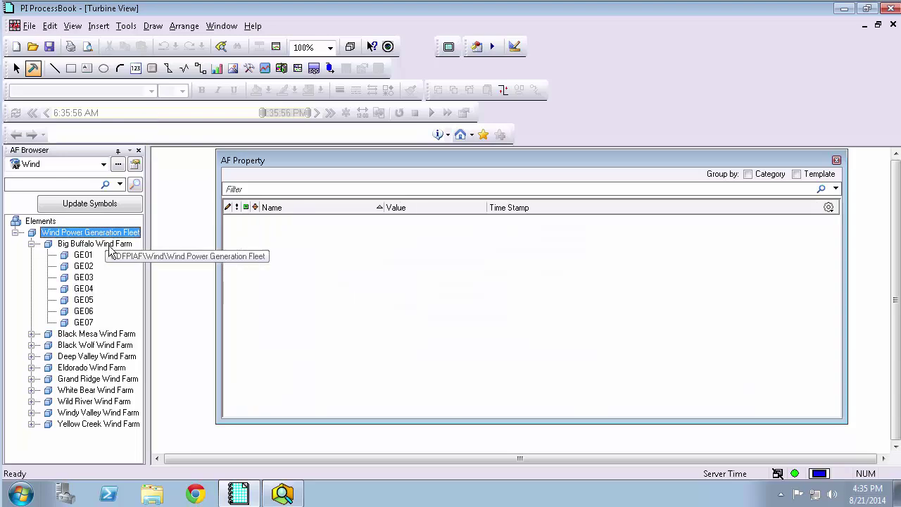
pyautogui.click(109, 247)
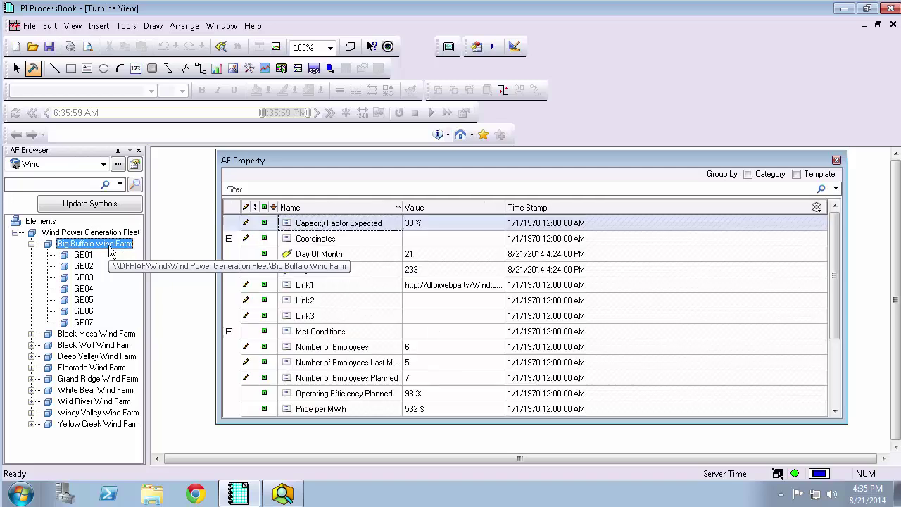
pyautogui.click(90, 257)
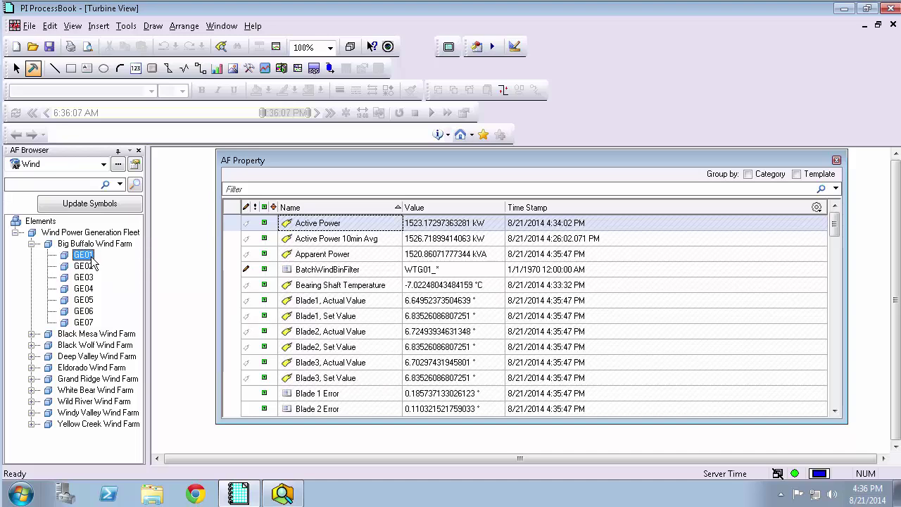
pyautogui.moveTo(91, 258); pyautogui.dragTo(98, 256)
# Step: Group GE01's attributes by category and hide the Time Stamp column
pyautogui.click(747, 174)
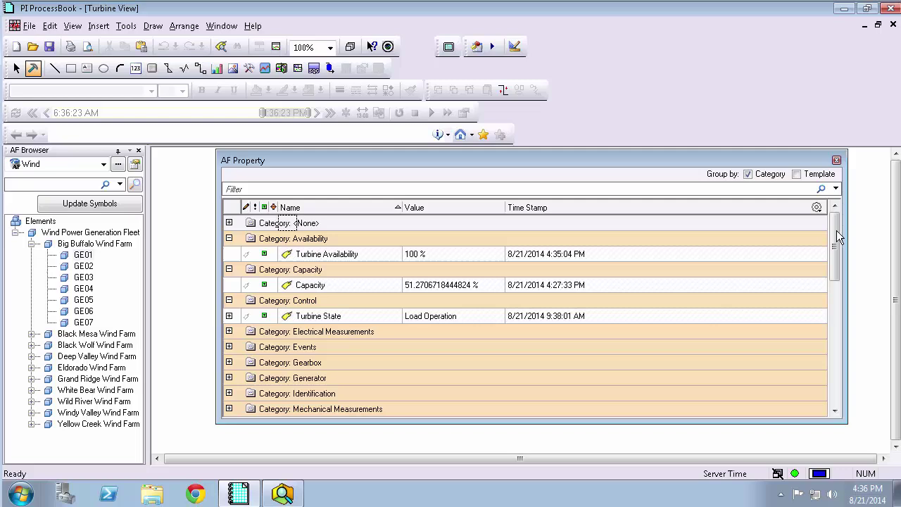
pyautogui.moveTo(838, 243); pyautogui.dragTo(860, 307)
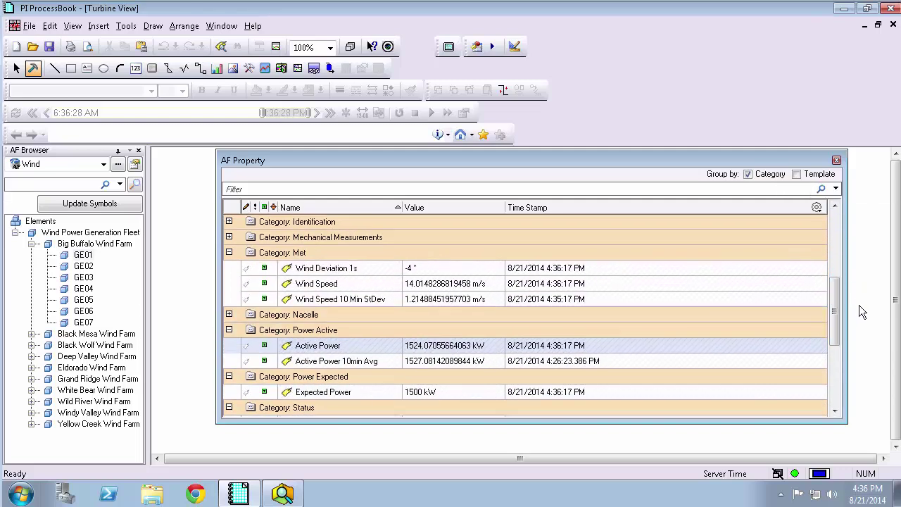
pyautogui.click(817, 207)
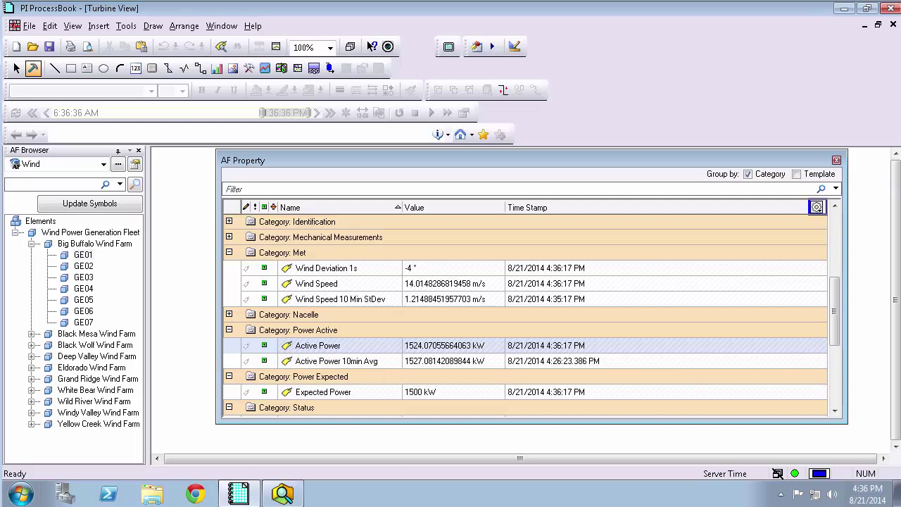
pyautogui.click(817, 207)
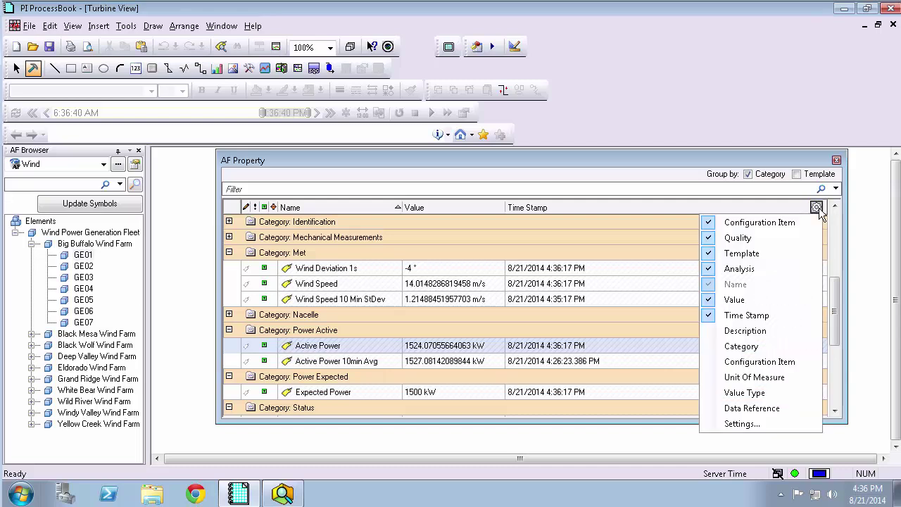
pyautogui.click(750, 317)
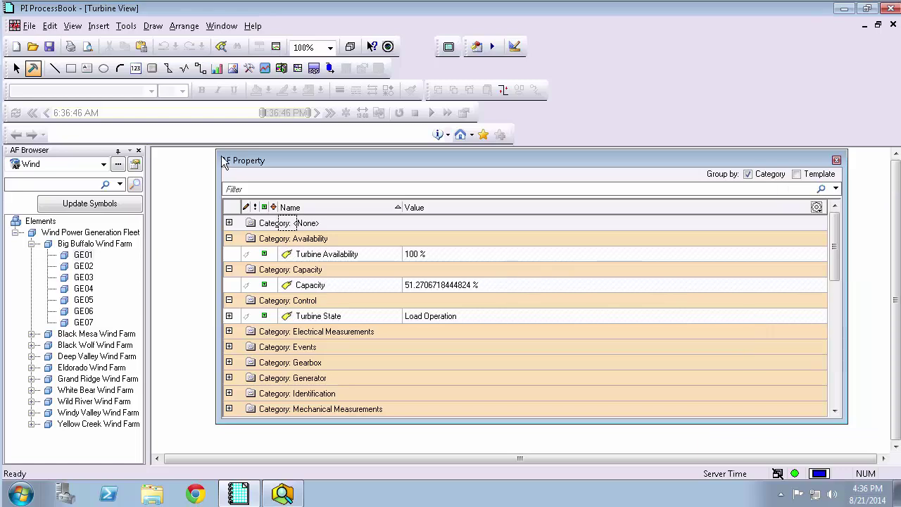
# Step: Dock the AF Property panel below the display and drag GE01 onto the Turbine View as a symbol
pyautogui.moveTo(223, 162)
pyautogui.mouseDown()
pyautogui.moveTo(187, 235)
pyautogui.moveTo(77, 312)
pyautogui.moveTo(73, 329)
pyautogui.mouseUp()
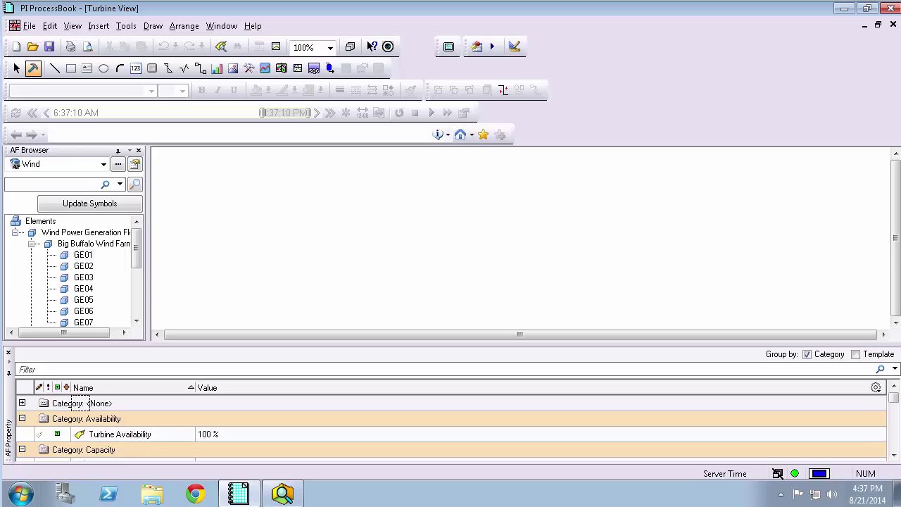
pyautogui.click(83, 256)
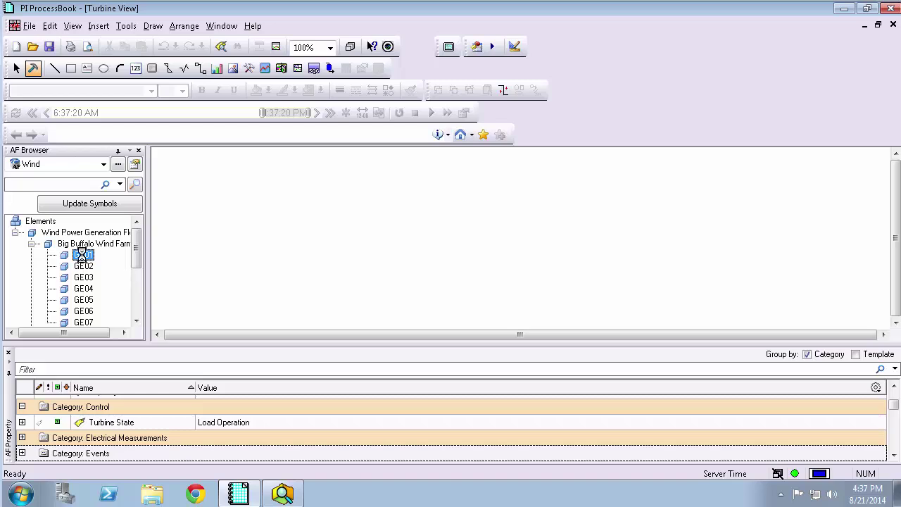
pyautogui.moveTo(82, 256); pyautogui.dragTo(186, 226)
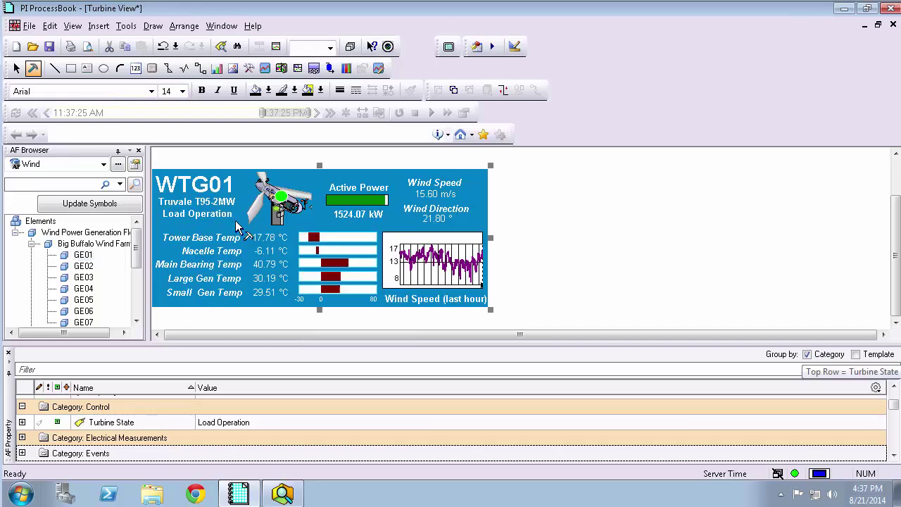
# Step: Nudge the WTG01 symbol up and right and adjust its layout on the display
pyautogui.press('Up')
pyautogui.press('Up')
pyautogui.press('Up')
pyautogui.press('Right')
pyautogui.press('Right')
pyautogui.press('Right')
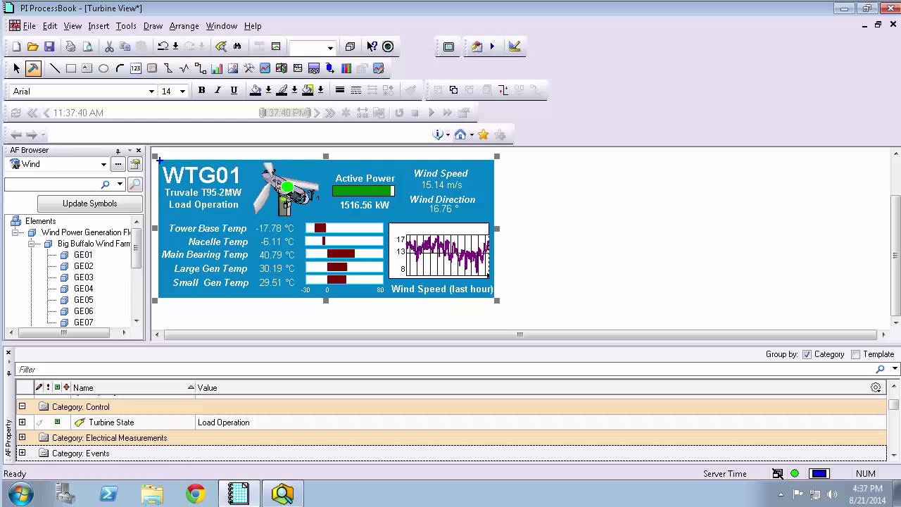
pyautogui.moveTo(161, 166); pyautogui.dragTo(250, 212)
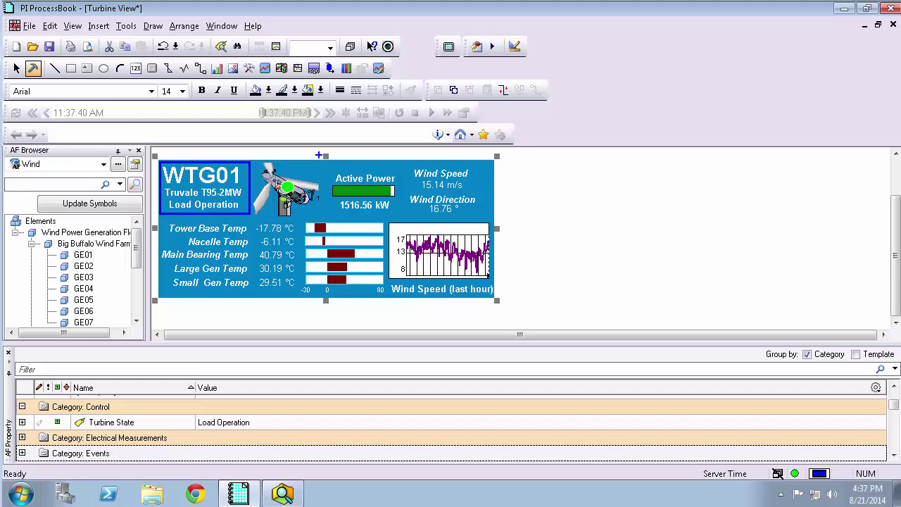
pyautogui.moveTo(298, 173)
pyautogui.mouseDown()
pyautogui.moveTo(333, 149)
pyautogui.moveTo(365, 147)
pyautogui.moveTo(367, 166)
pyautogui.mouseUp()
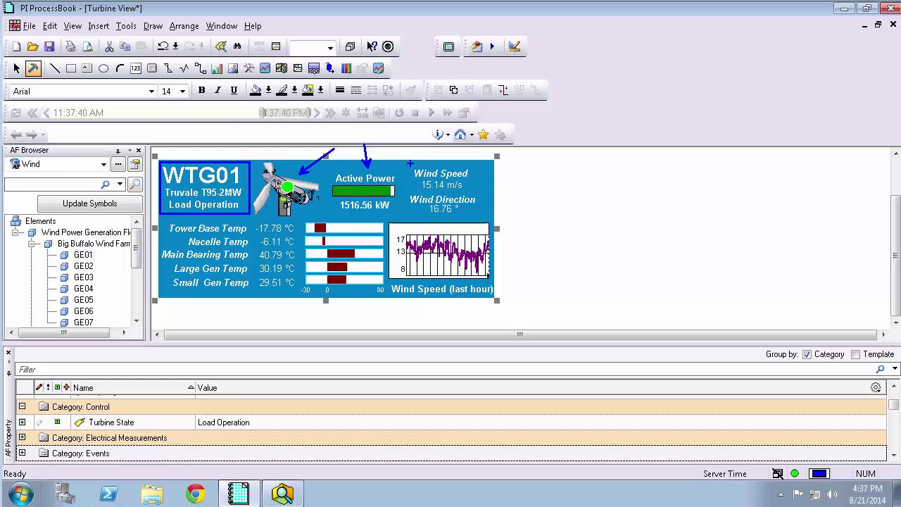
pyautogui.moveTo(391, 163); pyautogui.dragTo(511, 296)
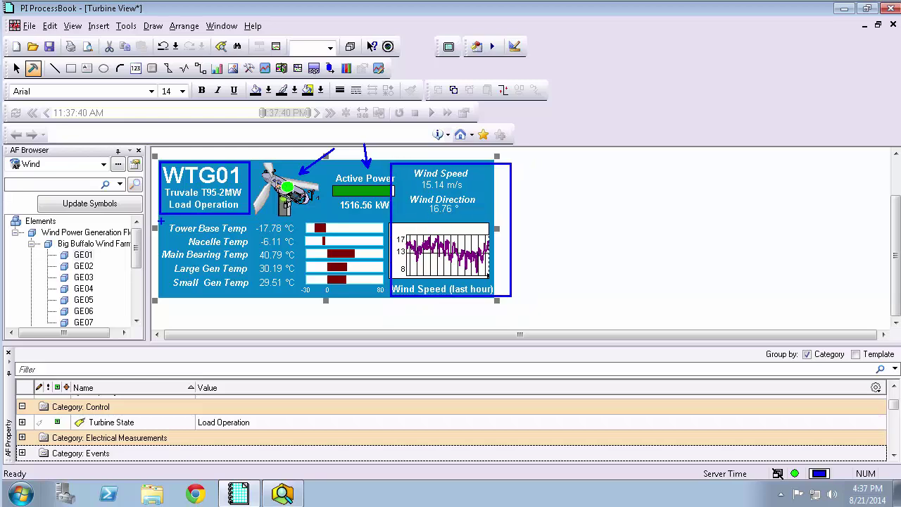
pyautogui.moveTo(161, 222); pyautogui.dragTo(386, 301)
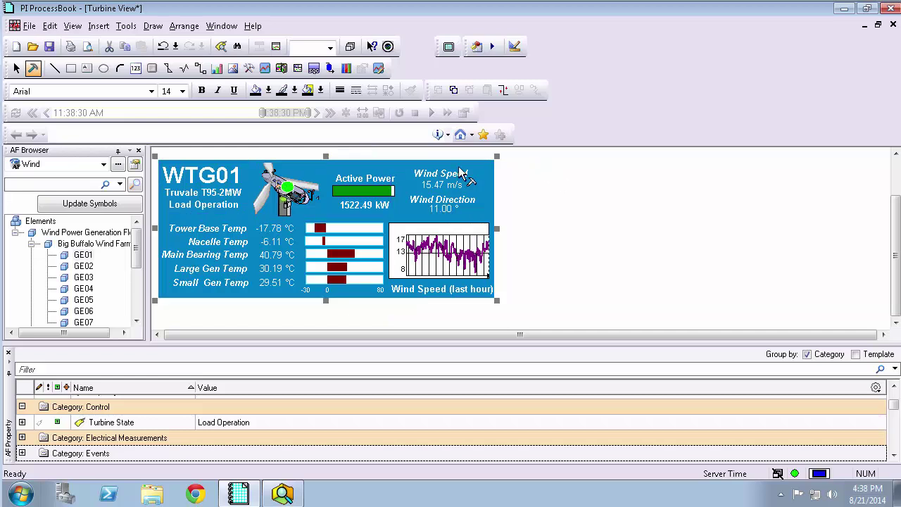
# Step: Add GE01's Turbine Availability value (100 %) below the WTG01 panel
pyautogui.click(89, 256)
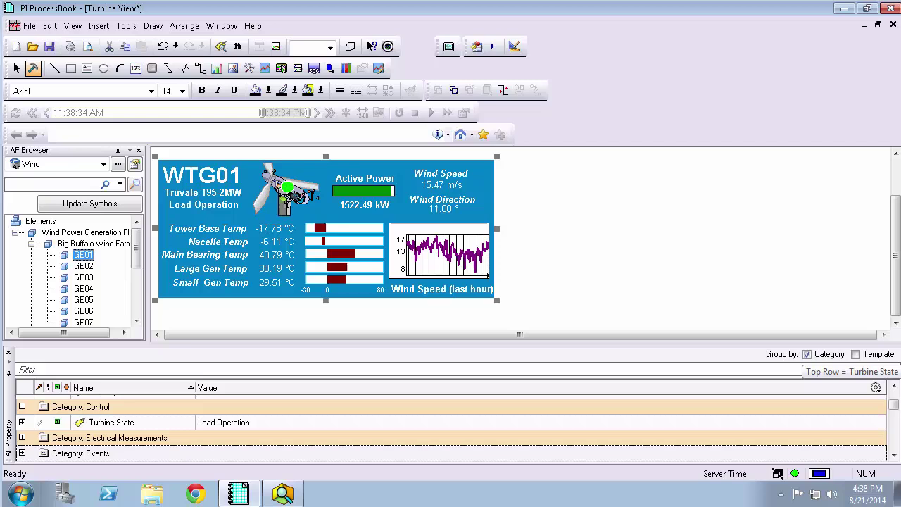
pyautogui.click(893, 389)
pyautogui.click(894, 389)
pyautogui.click(894, 389)
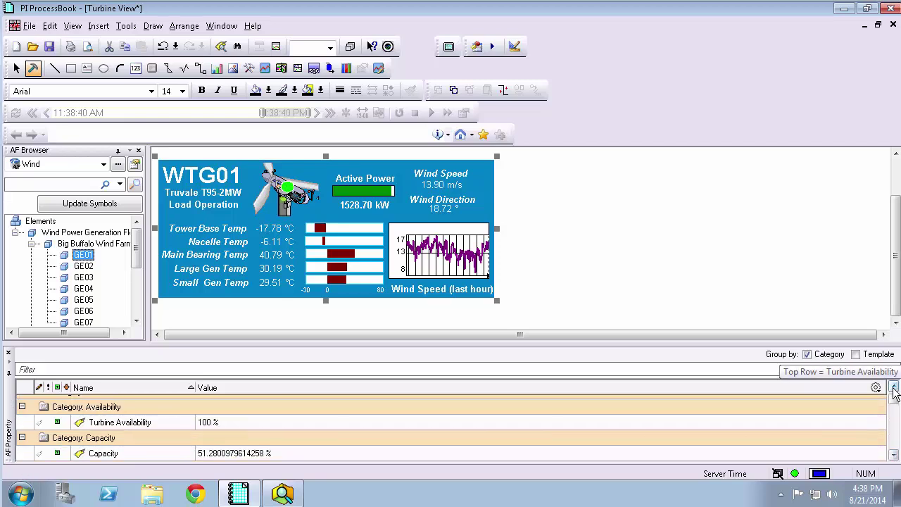
pyautogui.click(214, 423)
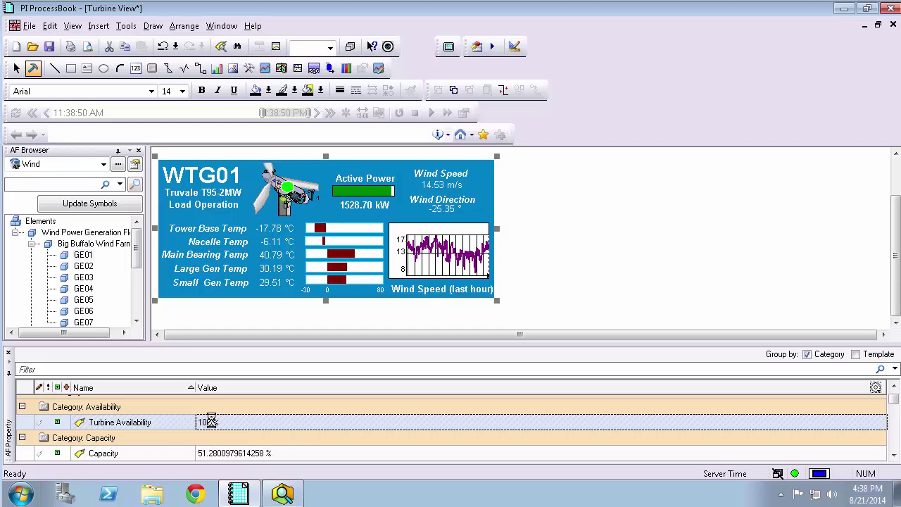
pyautogui.moveTo(211, 421); pyautogui.dragTo(324, 259)
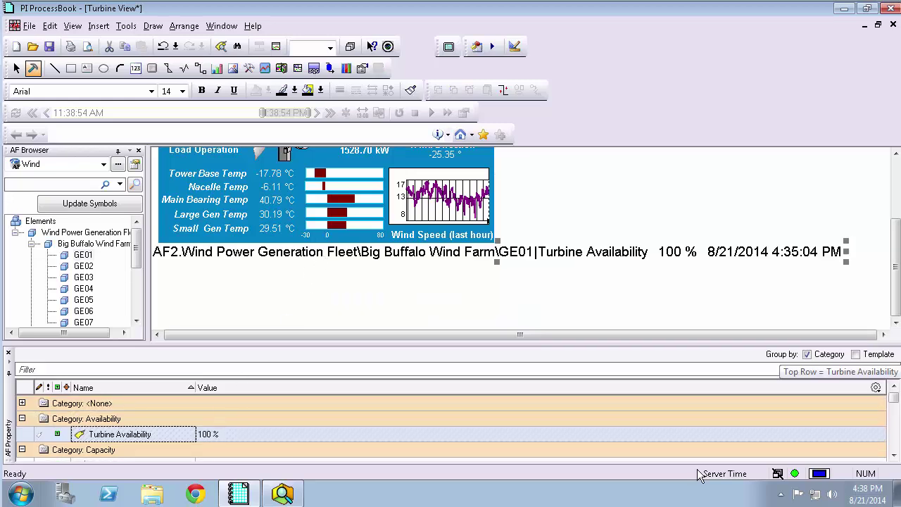
# Step: Add GE01's Capacity value (51.2801 %) below the WTG01 panel
pyautogui.click(894, 455)
pyautogui.click(894, 455)
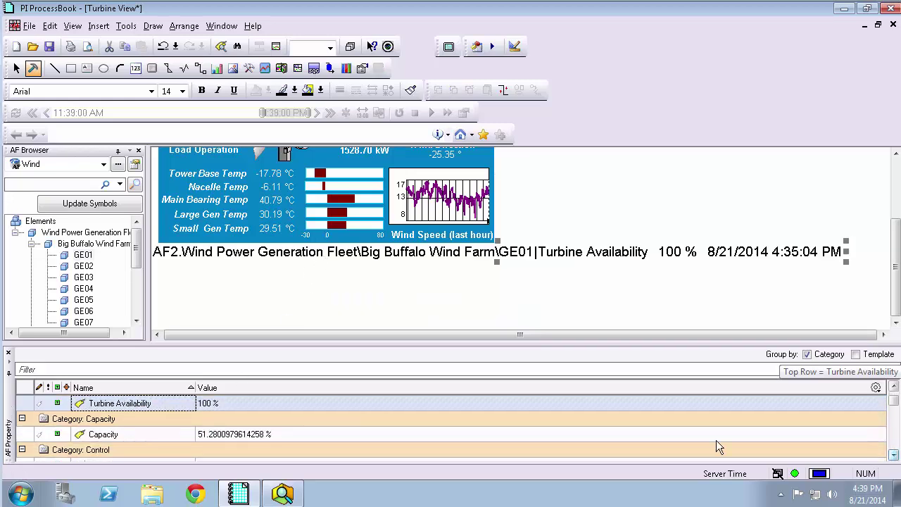
pyautogui.click(269, 436)
pyautogui.moveTo(271, 438); pyautogui.dragTo(486, 241)
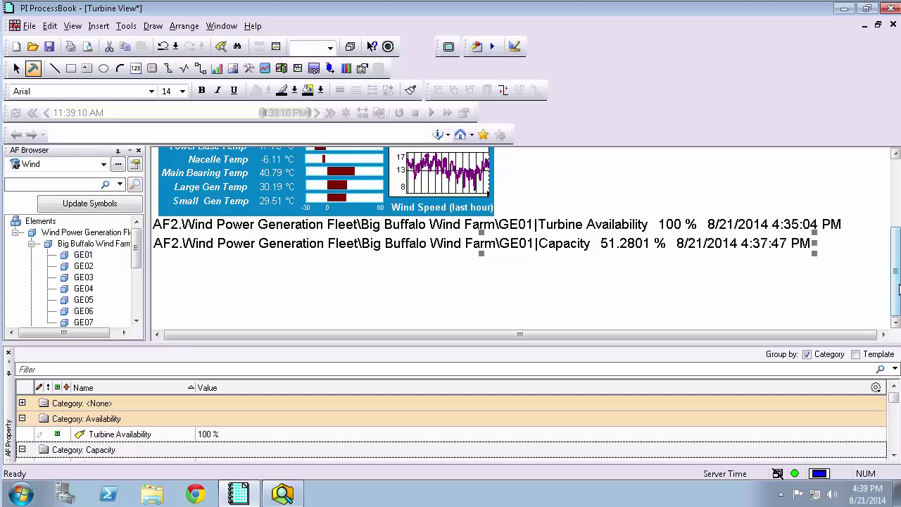
pyautogui.moveTo(898, 289); pyautogui.dragTo(898, 250)
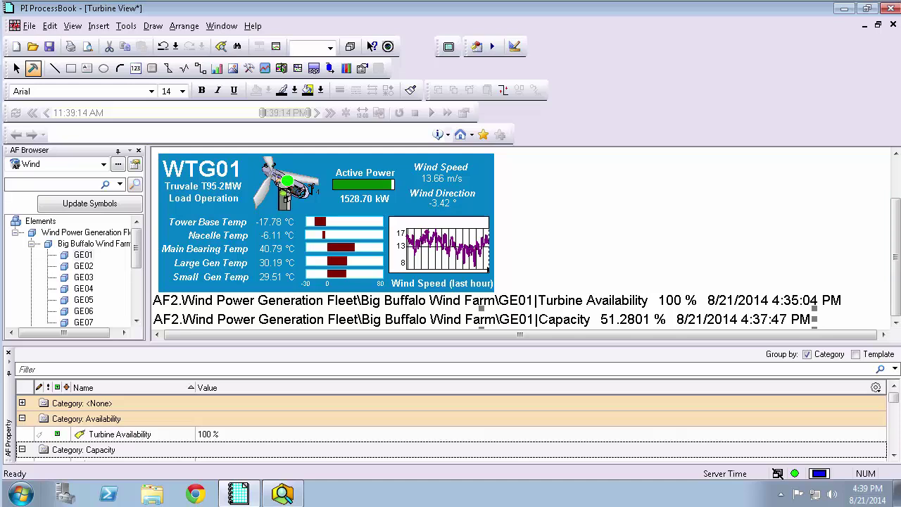
# Step: Draw a trend right of the WTG01 panel and accept Define Trend without tags
pyautogui.click(265, 68)
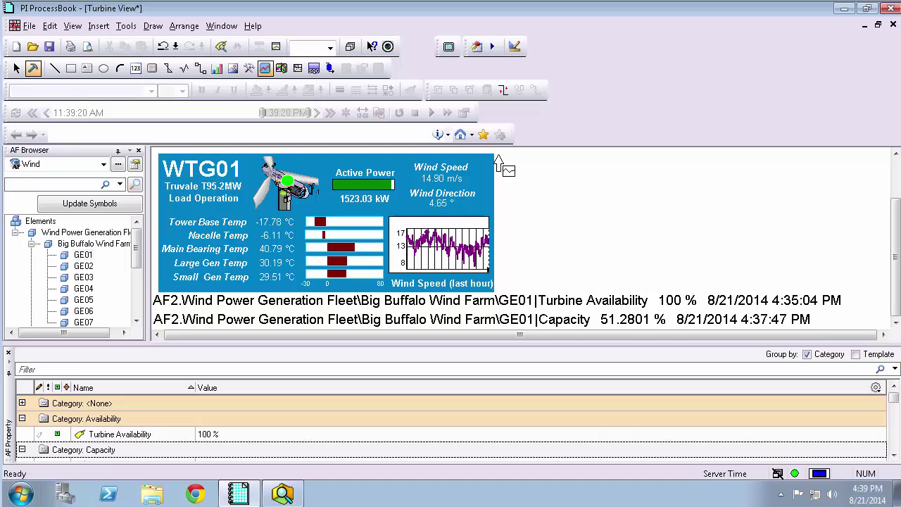
pyautogui.moveTo(498, 155); pyautogui.dragTo(623, 205)
pyautogui.moveTo(650, 271); pyautogui.dragTo(844, 316)
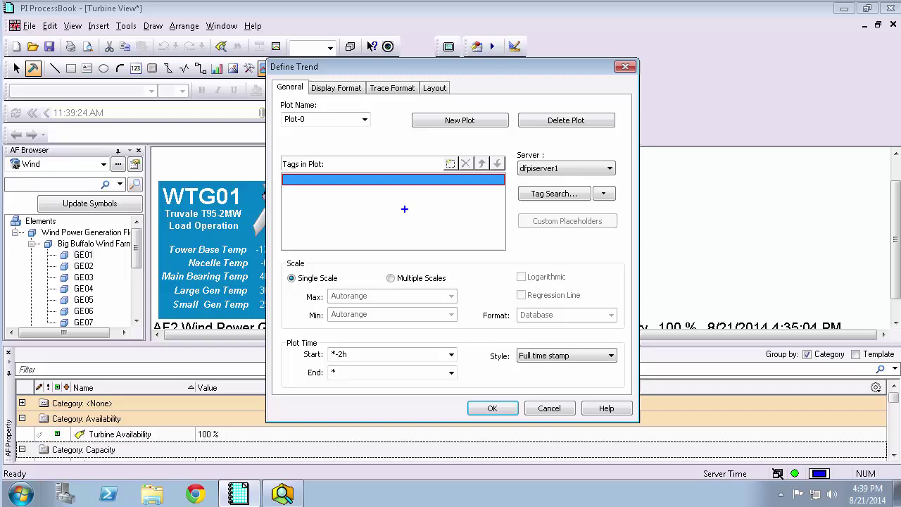
pyautogui.moveTo(418, 153); pyautogui.dragTo(512, 206)
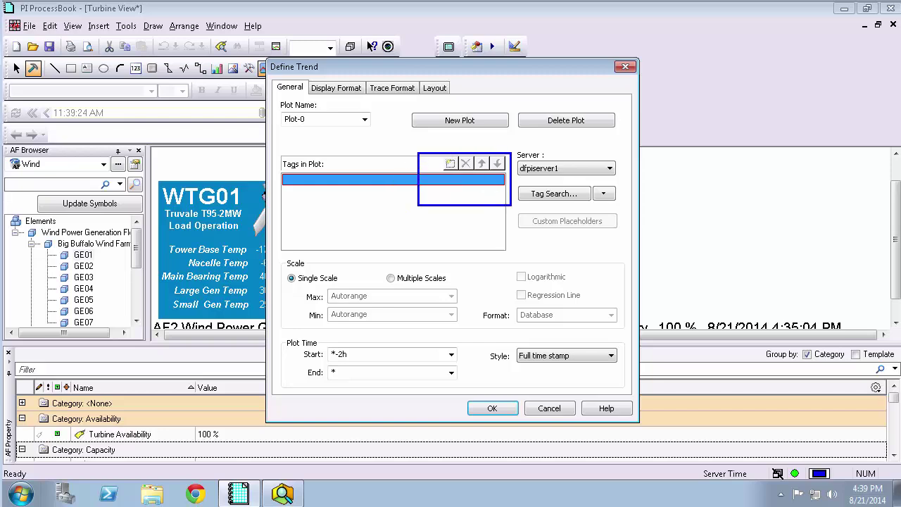
pyautogui.click(493, 409)
# Step: Add Active Power, Active Power 10 Min Avg and Expected Power to the Plot-0 trend
pyautogui.moveTo(897, 279); pyautogui.dragTo(898, 294)
pyautogui.click(894, 455)
pyautogui.click(894, 456)
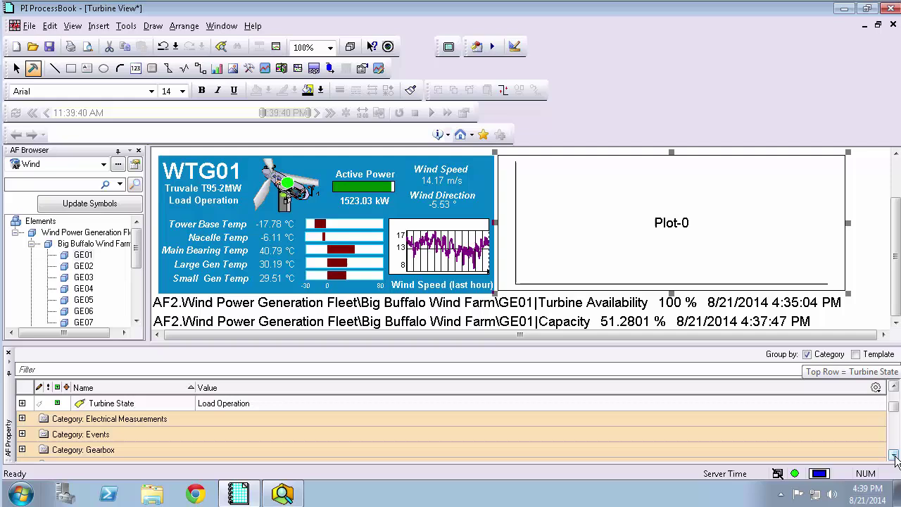
pyautogui.click(894, 456)
pyautogui.click(895, 456)
pyautogui.click(895, 455)
pyautogui.click(895, 456)
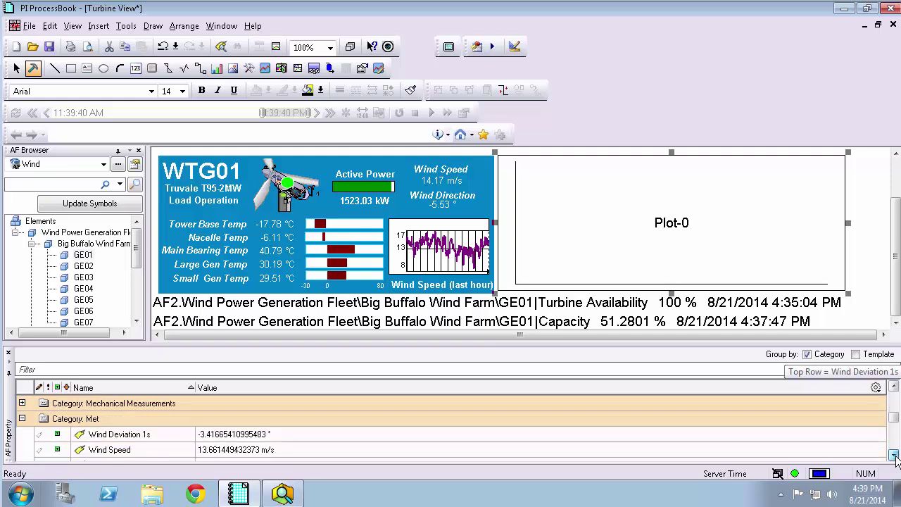
pyautogui.click(895, 455)
pyautogui.click(894, 456)
pyautogui.click(894, 456)
pyautogui.click(894, 456)
pyautogui.click(894, 455)
pyautogui.click(894, 455)
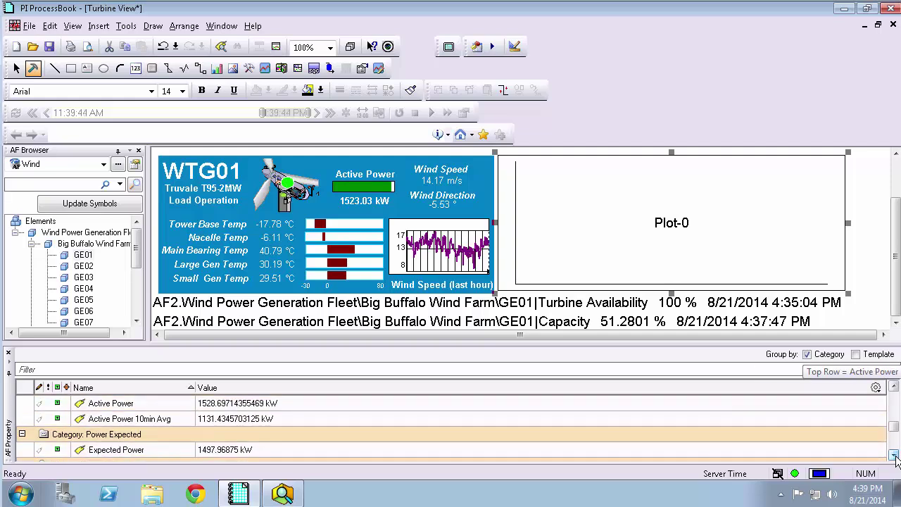
pyautogui.click(277, 403)
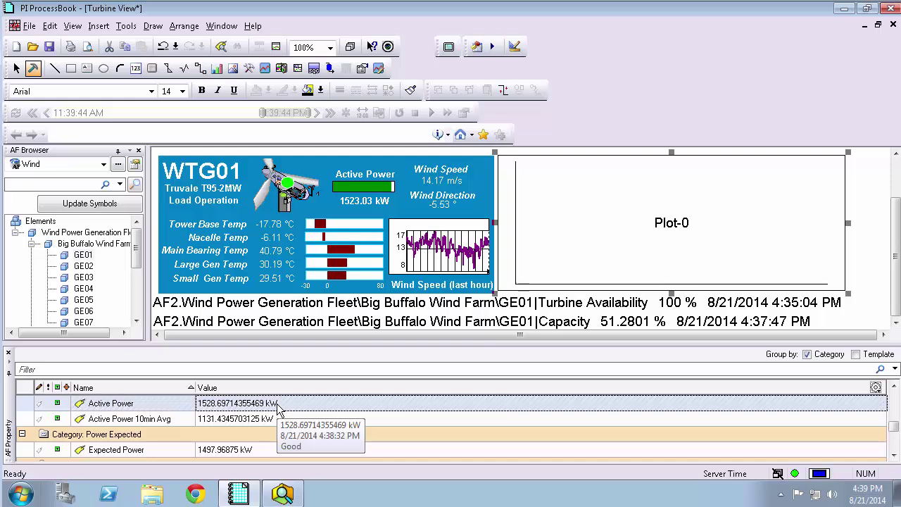
pyautogui.hotkey('ctrl', 'a')
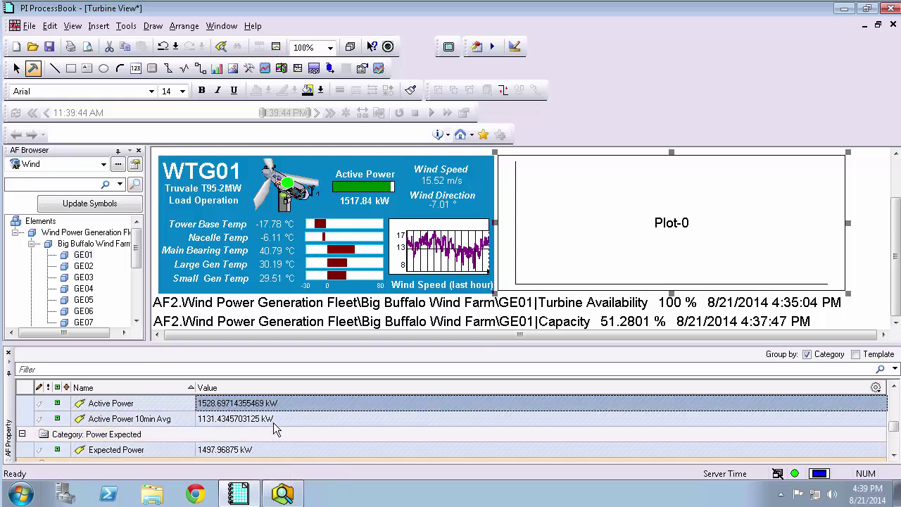
pyautogui.moveTo(275, 419); pyautogui.dragTo(556, 260)
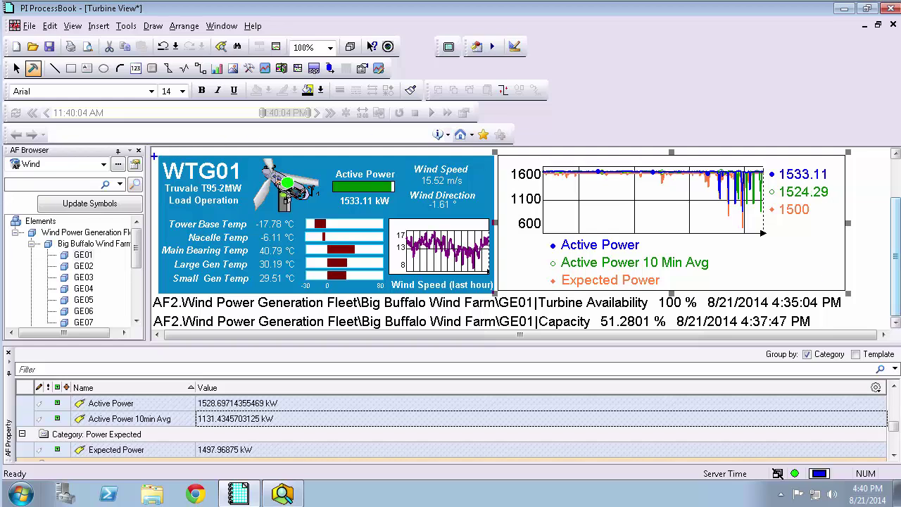
pyautogui.moveTo(158, 154); pyautogui.dragTo(495, 293)
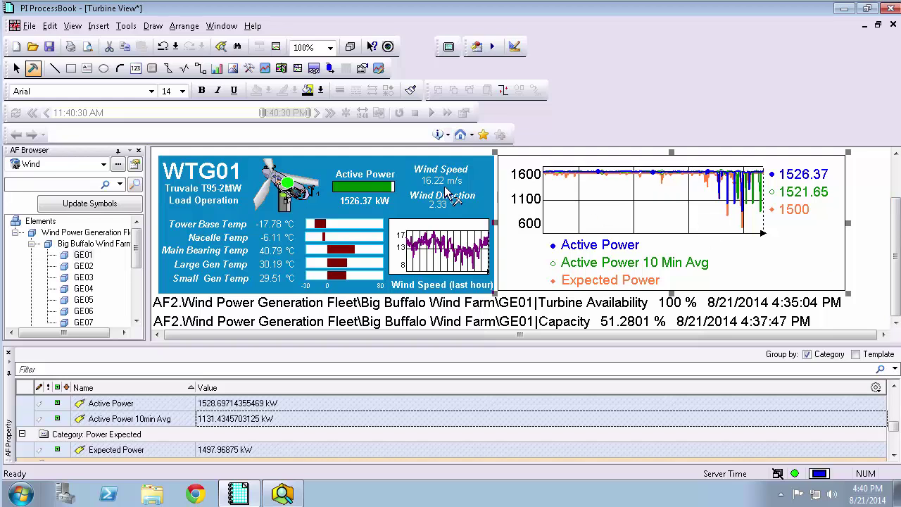
# Step: Bring up the trend's shortcut menu with its Assign Symbol to Template/Element options
pyautogui.moveTo(445, 192)
pyautogui.rightClick(519, 188)
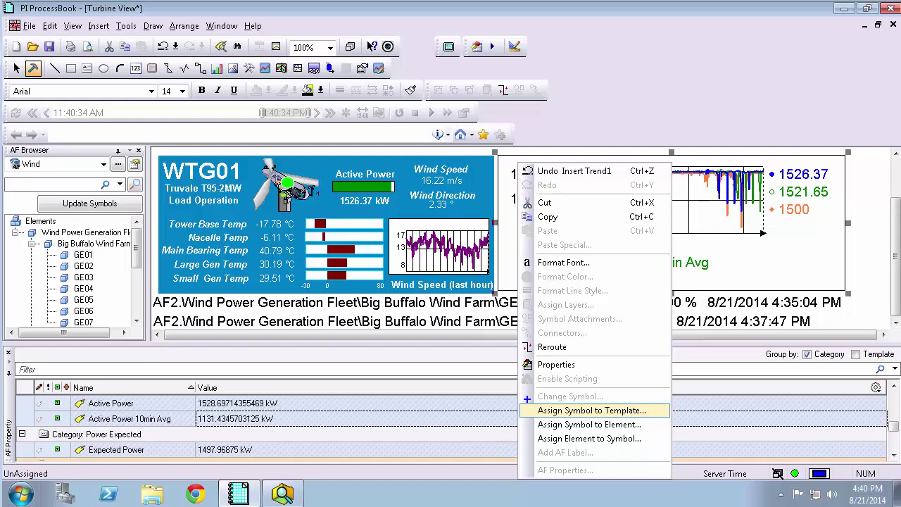
pyautogui.moveTo(521, 400); pyautogui.dragTo(661, 447)
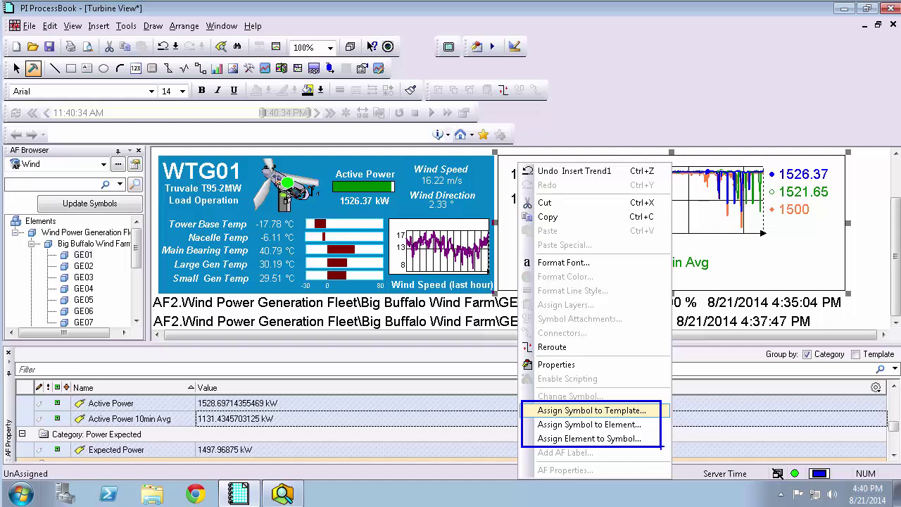
# Step: Select the WTG01 panel, the power trend and both GE01 value lines together
pyautogui.click(869, 312)
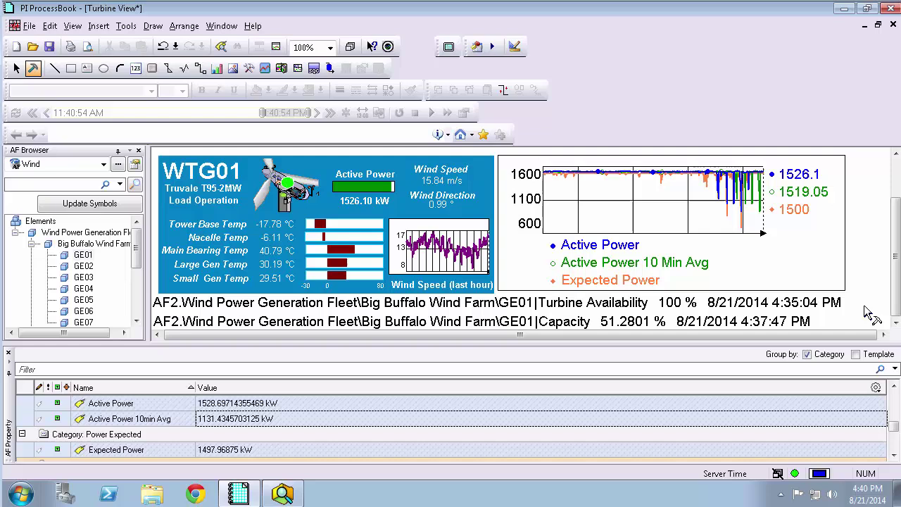
pyautogui.click(387, 213)
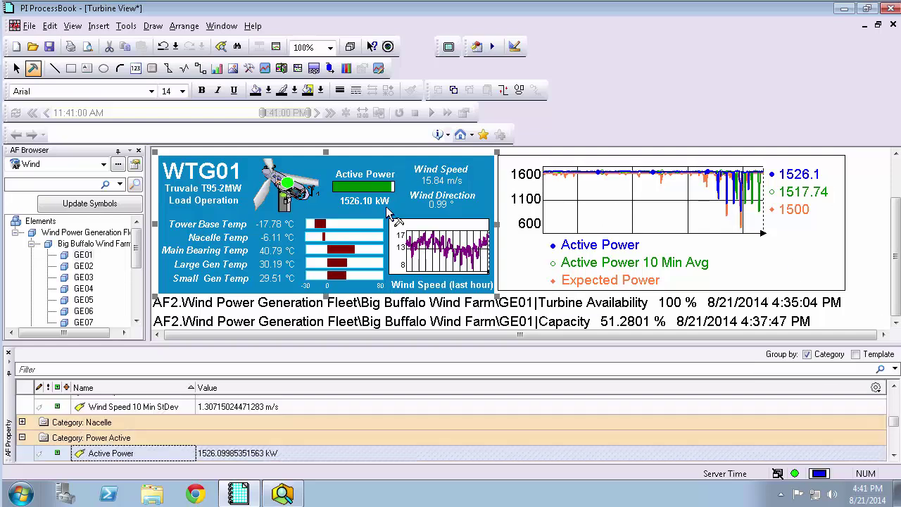
pyautogui.keyDown('shift'); pyautogui.click(485, 308); pyautogui.keyUp('shift')
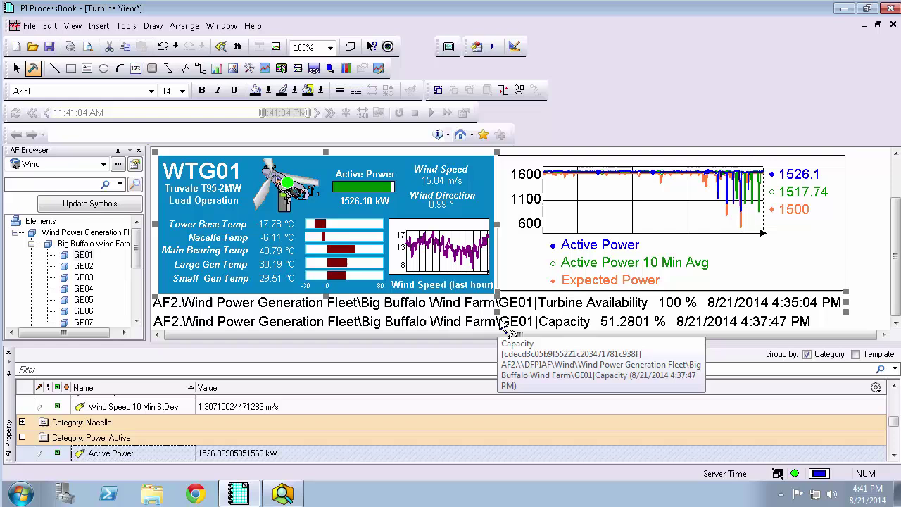
pyautogui.keyDown('shift'); pyautogui.click(502, 326); pyautogui.keyUp('shift')
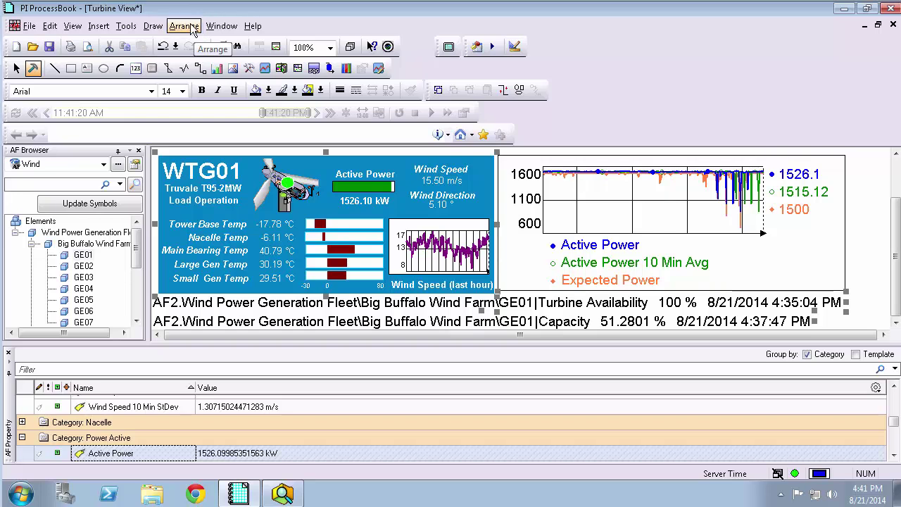
# Step: Combine the selection with Arrange > Combine, promoting the GE01 element to the composite
pyautogui.click(192, 29)
pyautogui.click(198, 117)
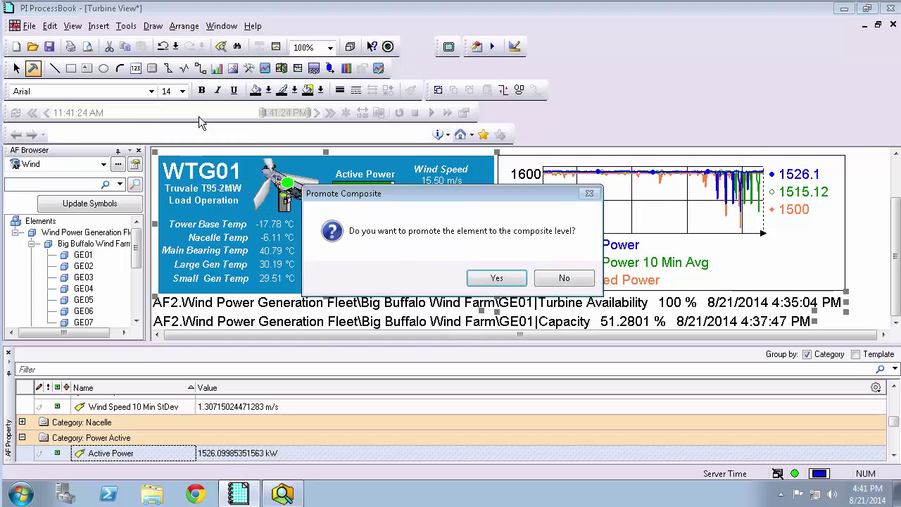
pyautogui.click(497, 279)
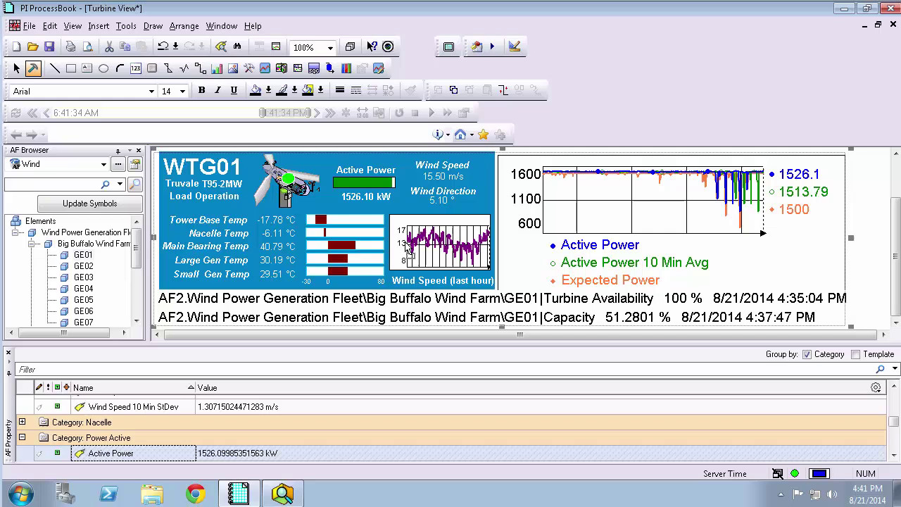
# Step: Assign the combined GE01 symbol to the Wind Turbine template, overwriting its existing symbol
pyautogui.rightClick(383, 214)
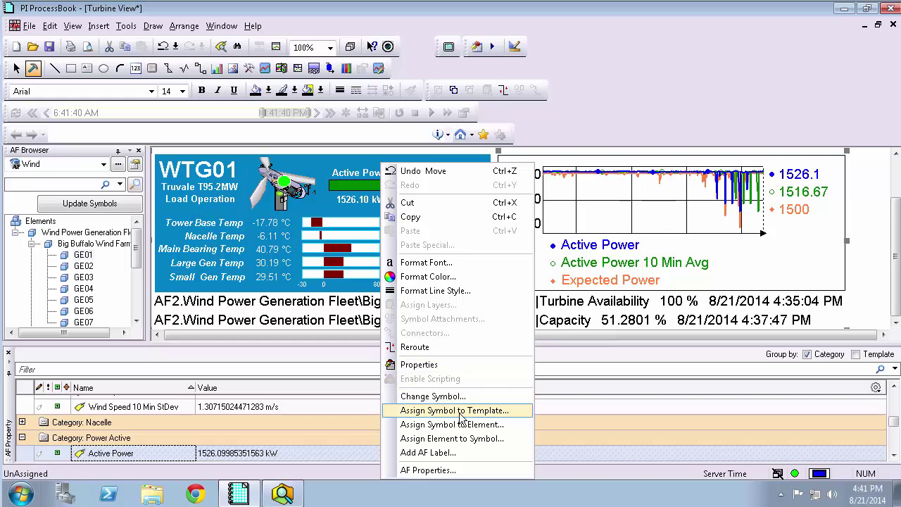
pyautogui.click(500, 411)
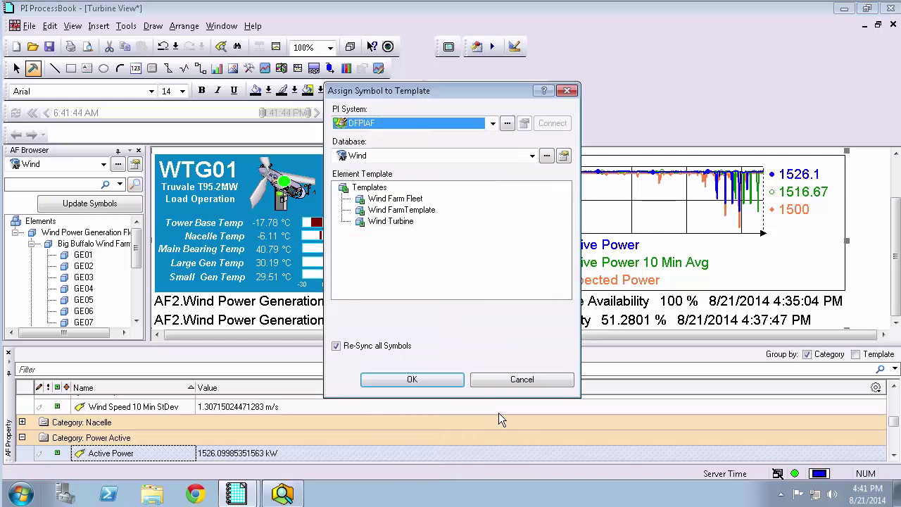
pyautogui.click(403, 223)
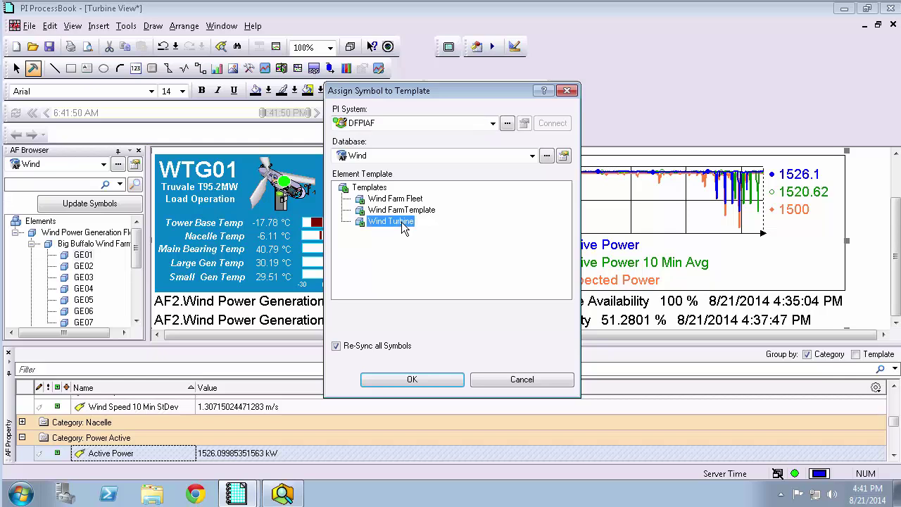
pyautogui.click(431, 378)
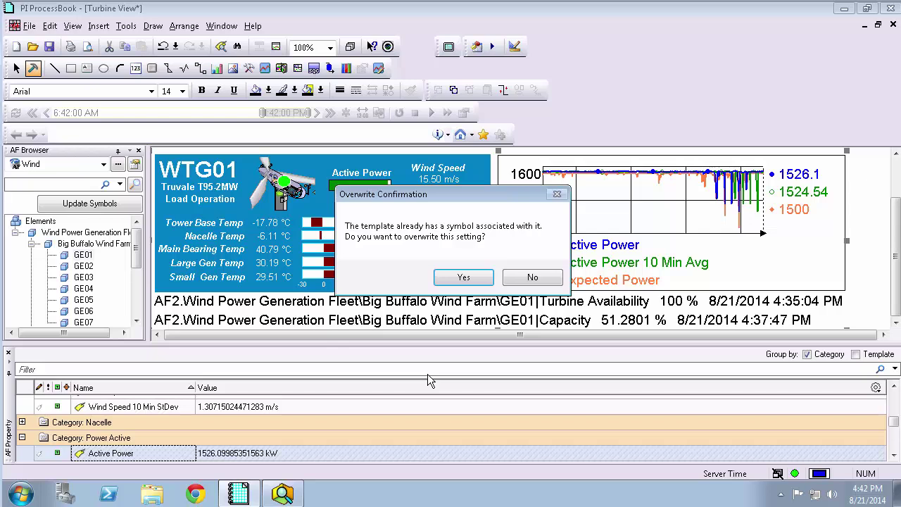
pyautogui.click(459, 278)
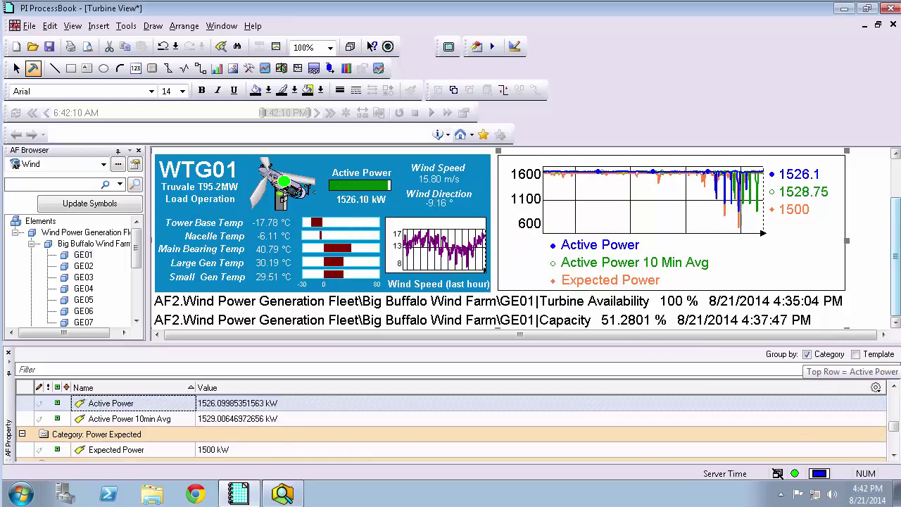
# Step: Drag GE02 from the AF Browser onto Turbine View so the symbol shows WTG02 data
pyautogui.click(896, 322)
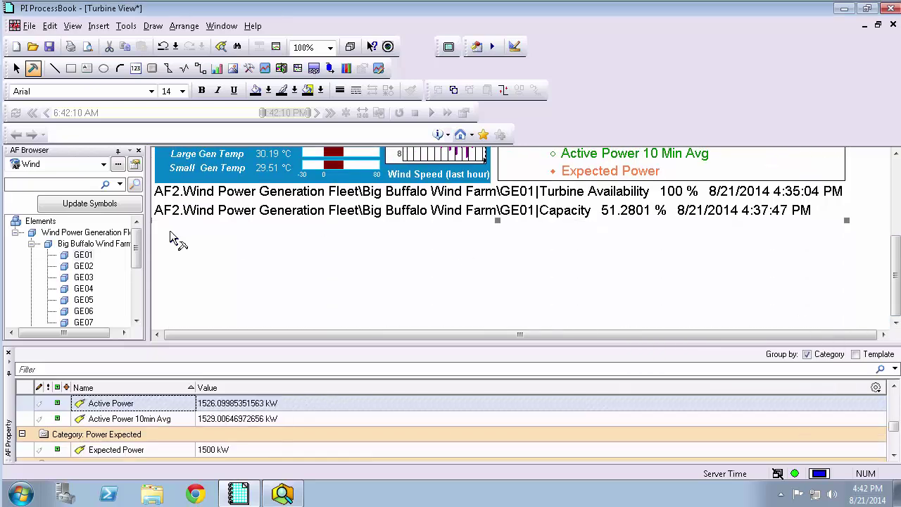
pyautogui.click(83, 268)
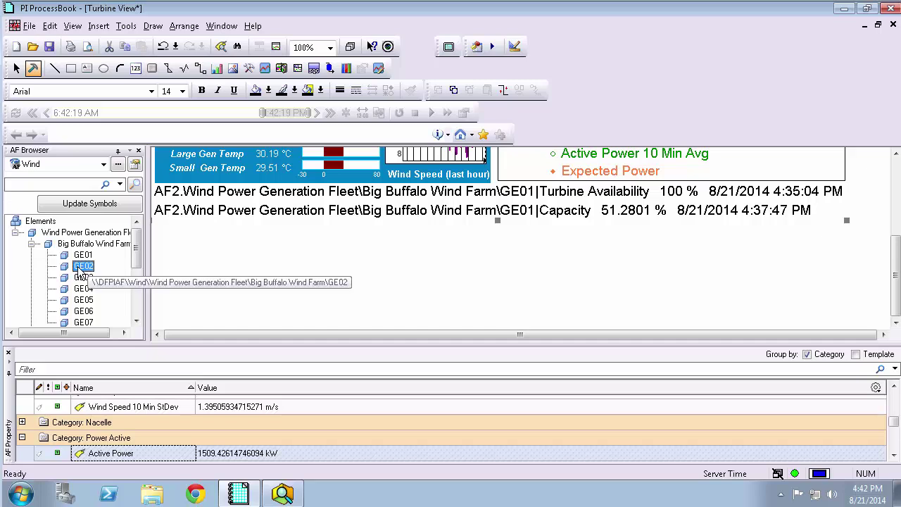
pyautogui.moveTo(81, 271); pyautogui.dragTo(175, 253)
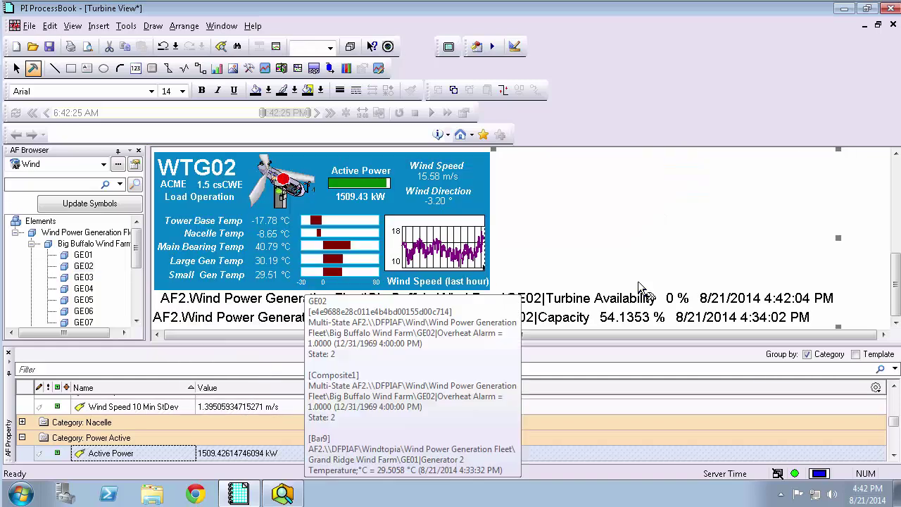
pyautogui.moveTo(666, 308)
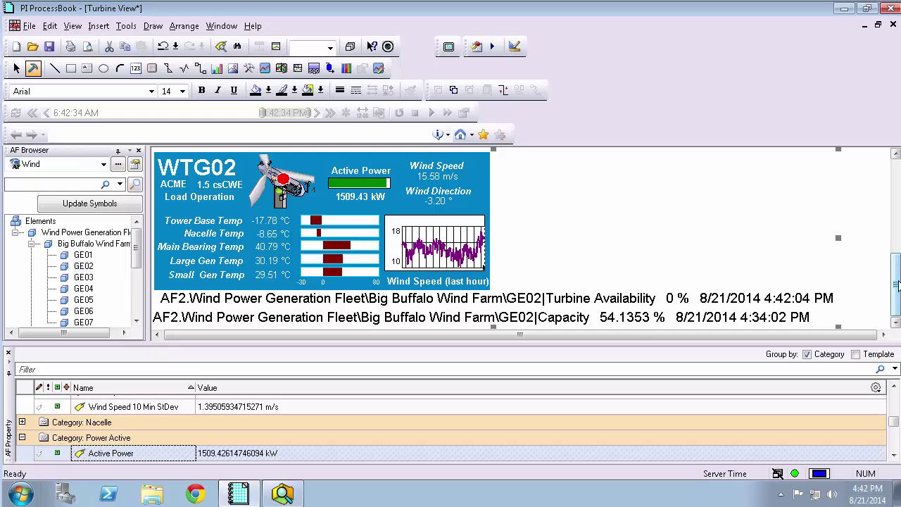
pyautogui.moveTo(895, 283)
pyautogui.mouseDown()
pyautogui.moveTo(894, 218)
pyautogui.moveTo(895, 274)
pyautogui.mouseUp()
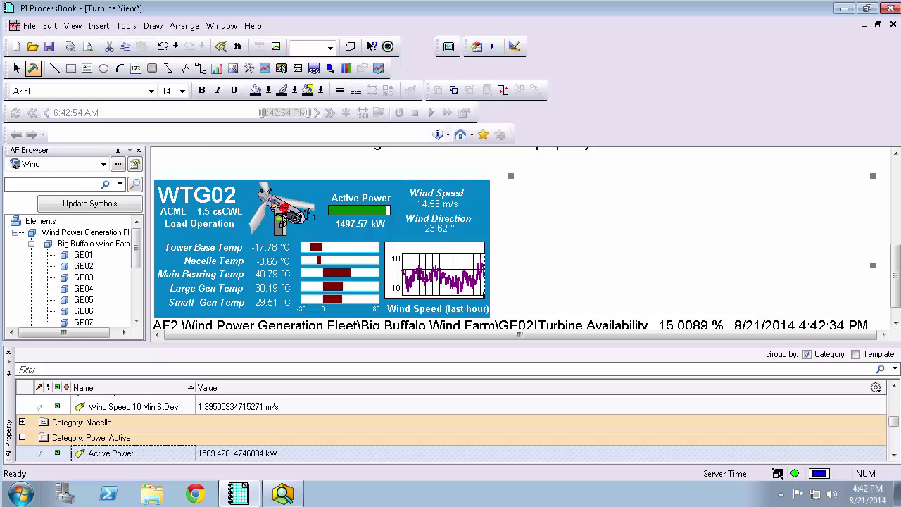
pyautogui.rightClick(332, 242)
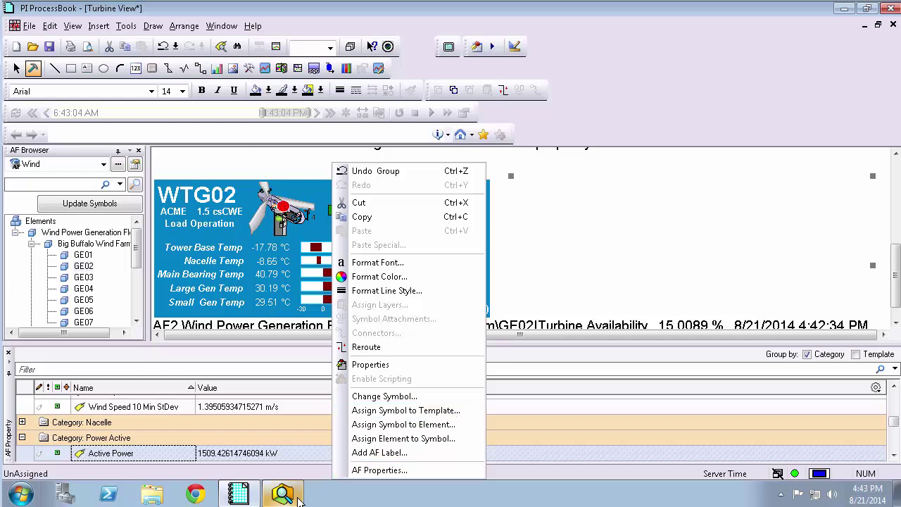
pyautogui.moveTo(298, 499)
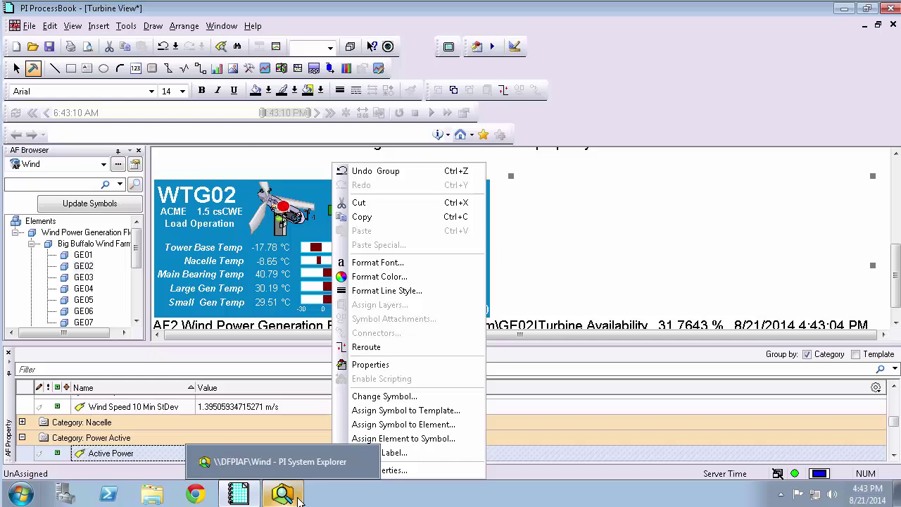
pyautogui.click(298, 499)
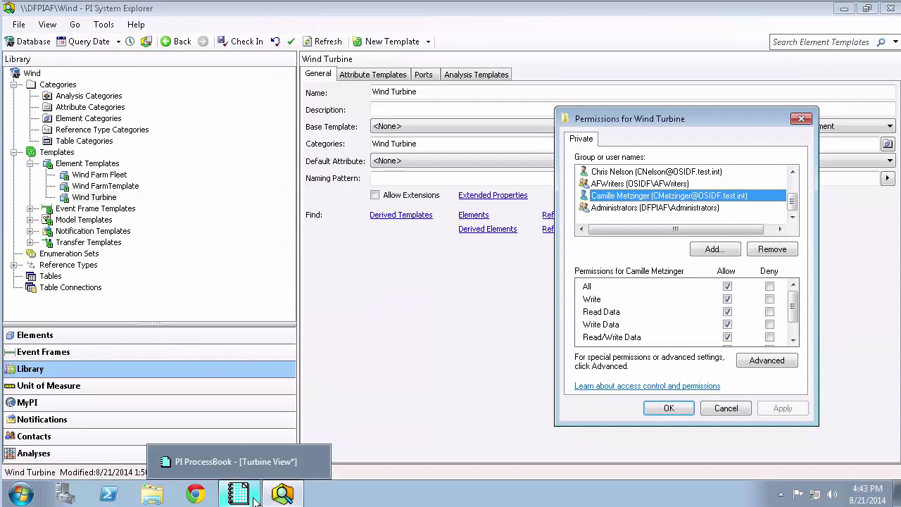
pyautogui.click(255, 500)
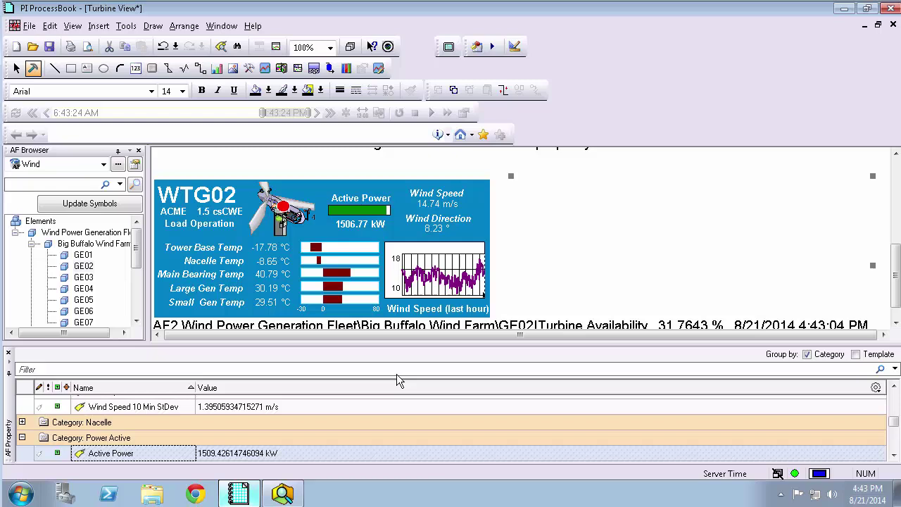
# Step: Add a GE02 Tower Acceleration value line beneath the turbine symbol
pyautogui.rightClick(421, 261)
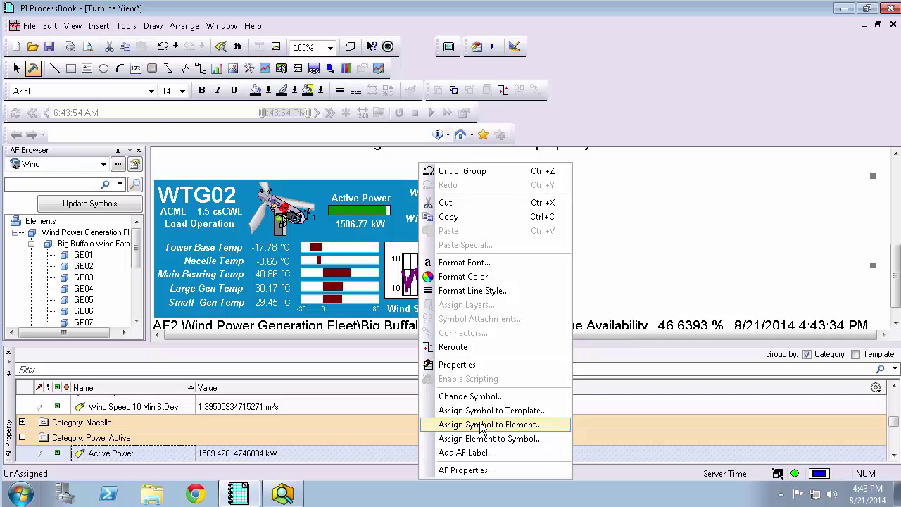
pyautogui.click(637, 297)
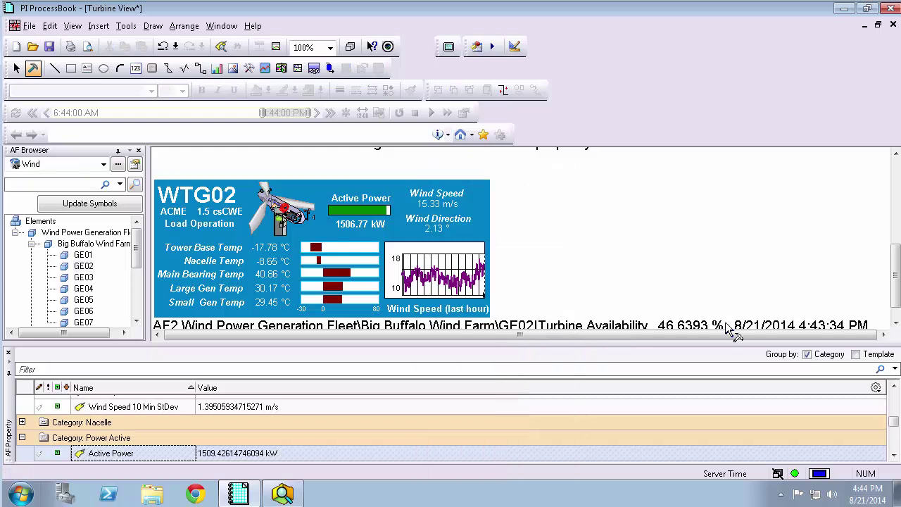
pyautogui.click(893, 455)
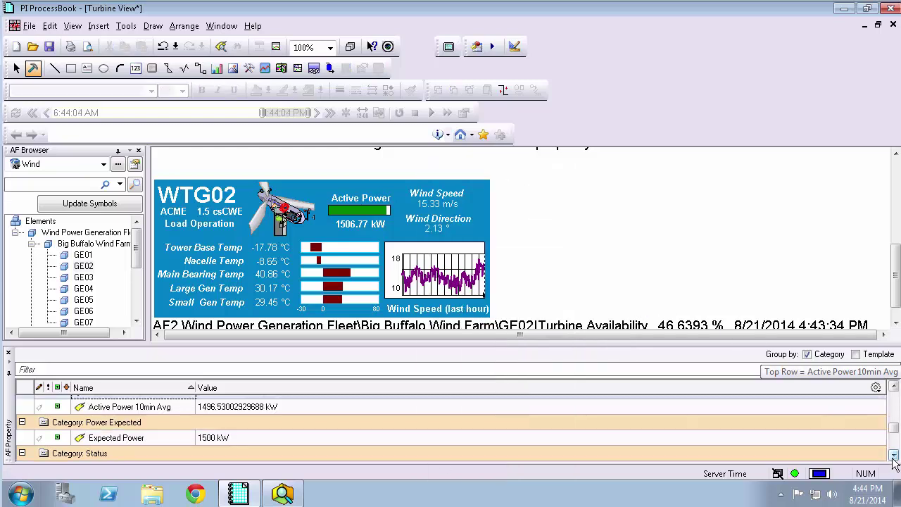
pyautogui.click(894, 455)
pyautogui.click(893, 455)
pyautogui.click(893, 455)
pyautogui.click(894, 455)
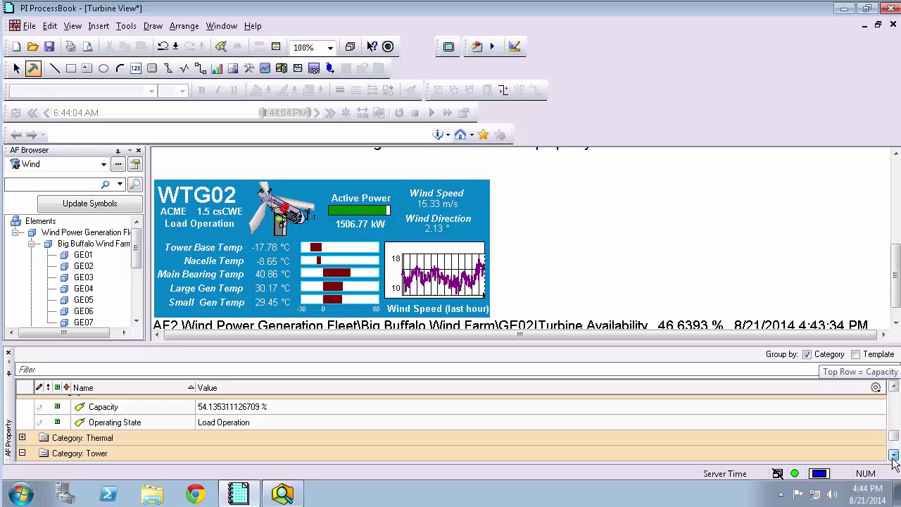
pyautogui.click(894, 455)
pyautogui.click(893, 455)
pyautogui.click(893, 454)
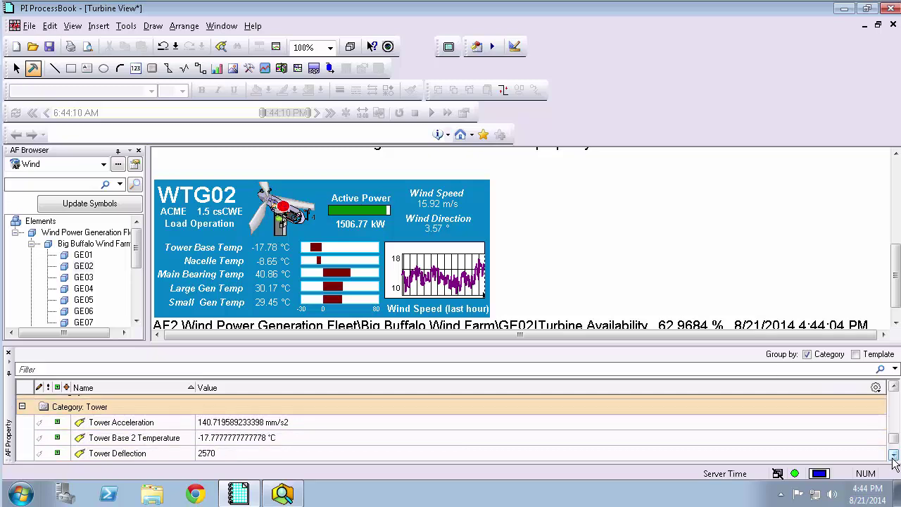
pyautogui.click(247, 427)
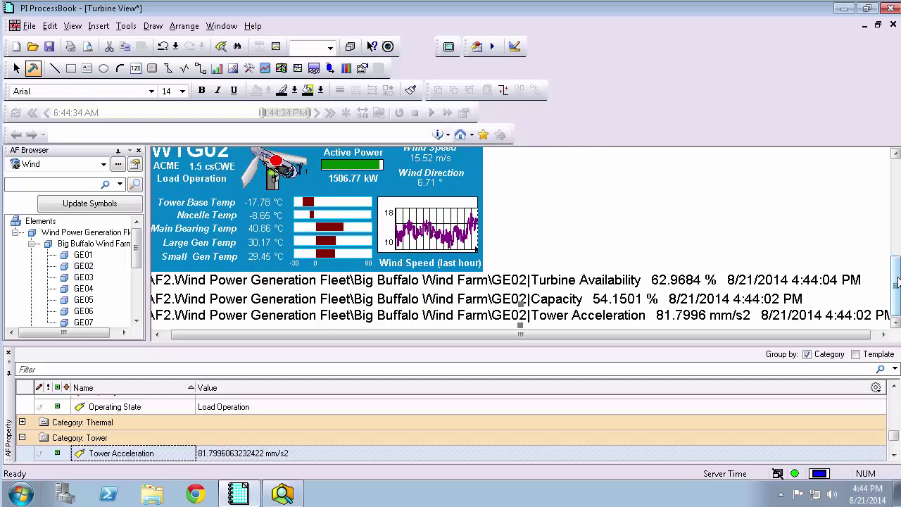
# Step: Group the turbine symbol with its value lines and confirm it as a composite
pyautogui.click(438, 304)
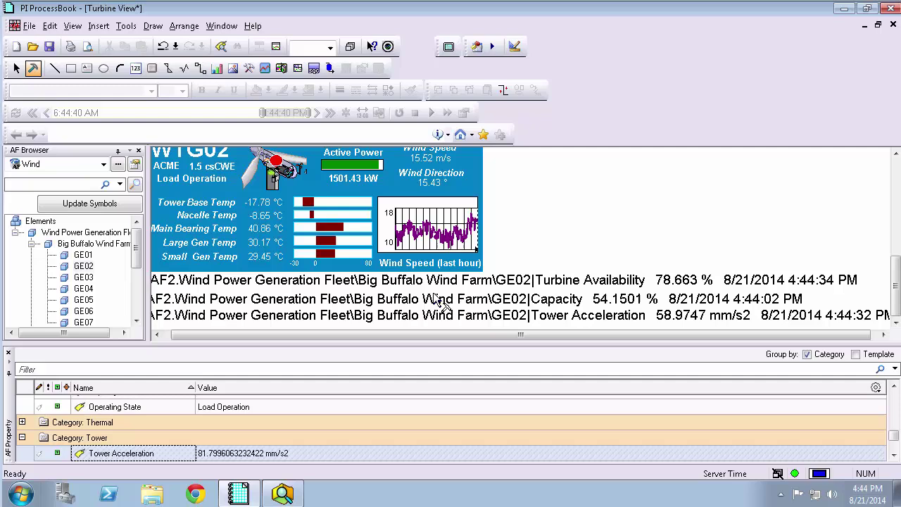
pyautogui.click(437, 315)
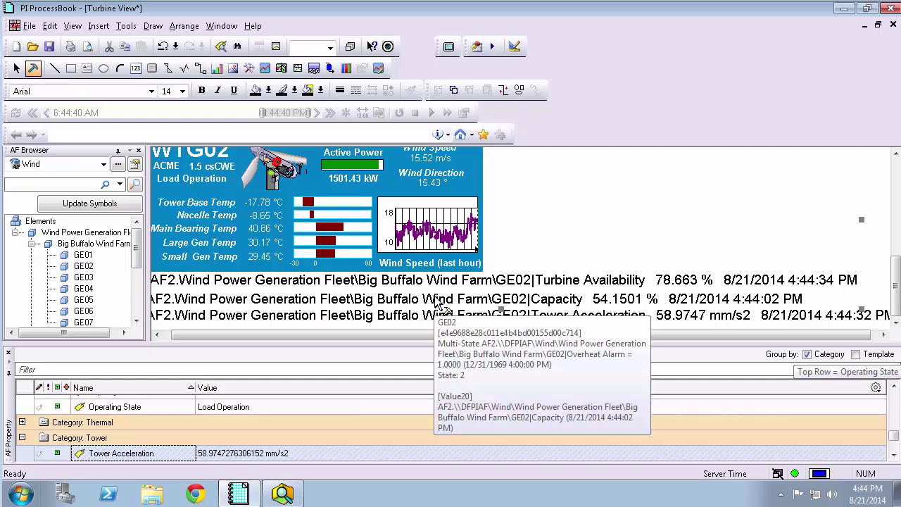
pyautogui.click(184, 26)
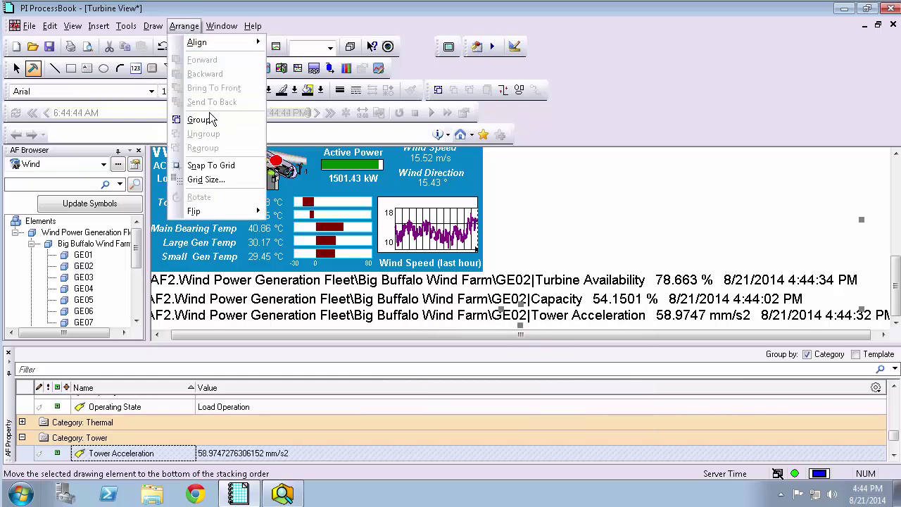
pyautogui.click(211, 121)
pyautogui.click(521, 284)
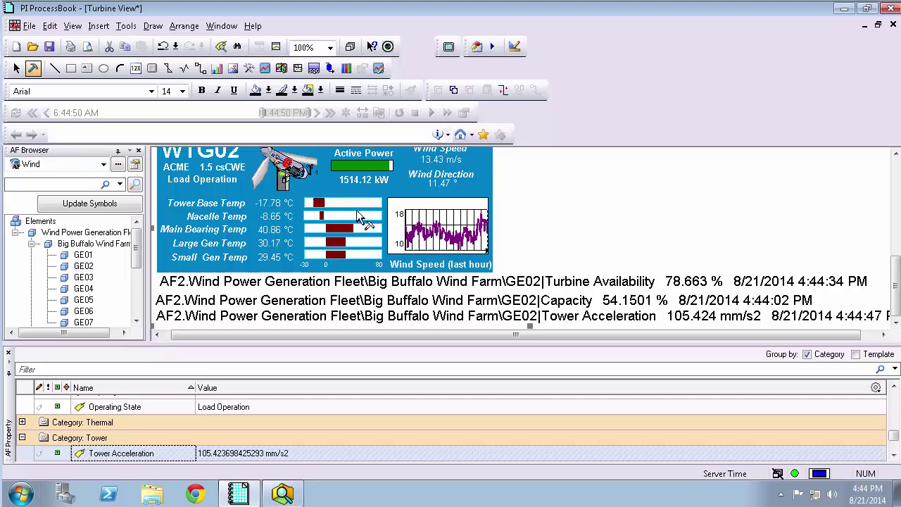
# Step: Assign the grouped turbine symbol to element GE02 under Big Buffalo Wind Farm
pyautogui.rightClick(355, 210)
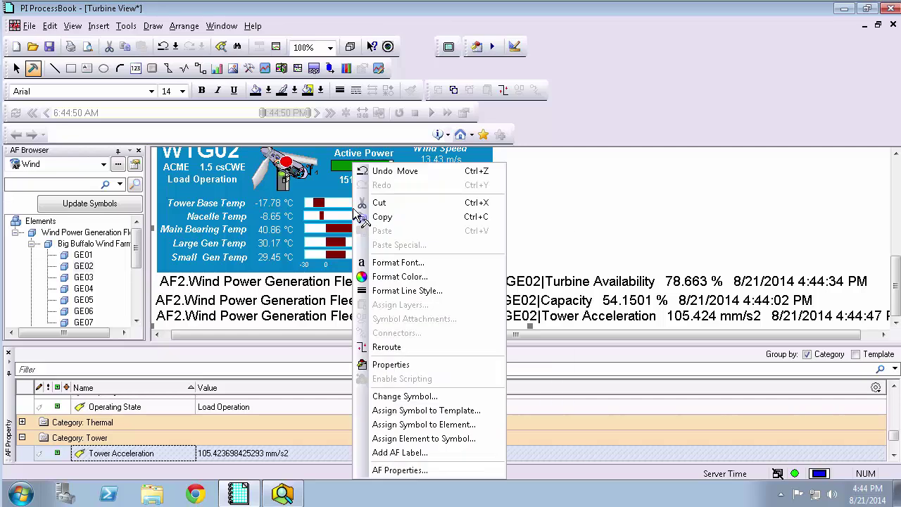
pyautogui.click(470, 425)
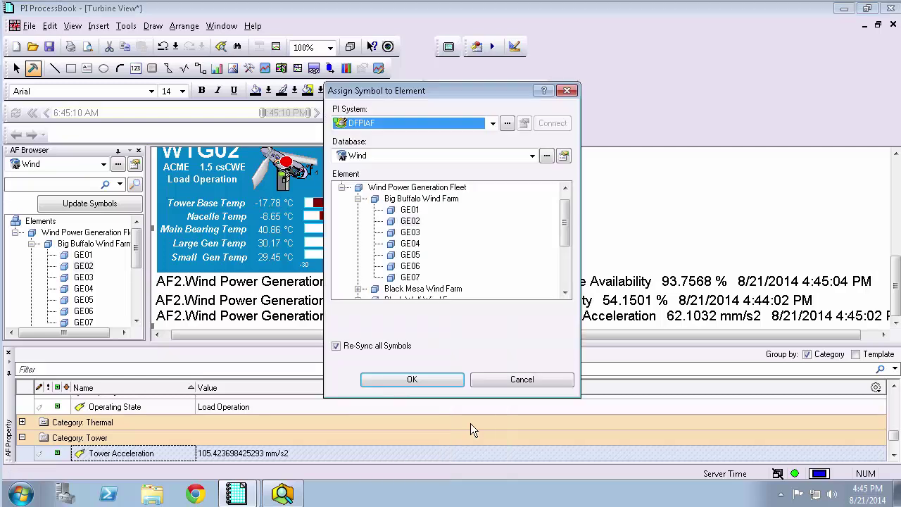
pyautogui.click(418, 226)
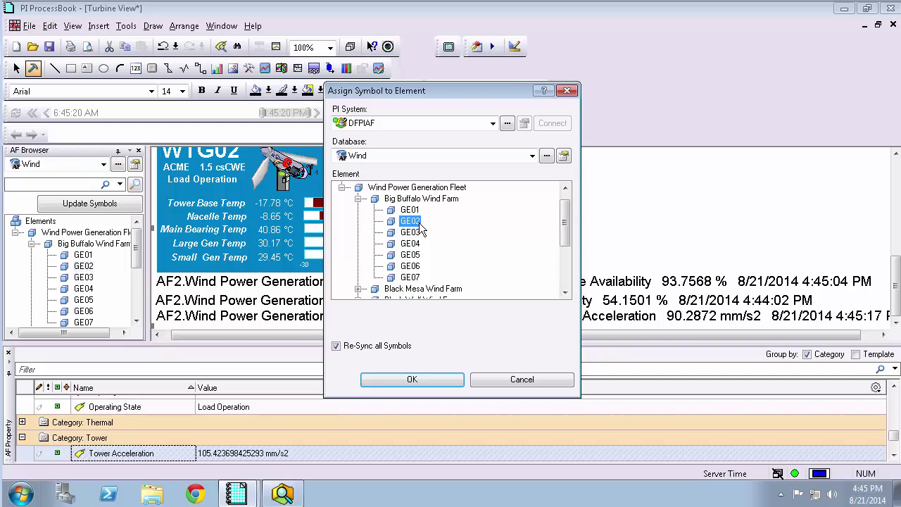
pyautogui.click(397, 378)
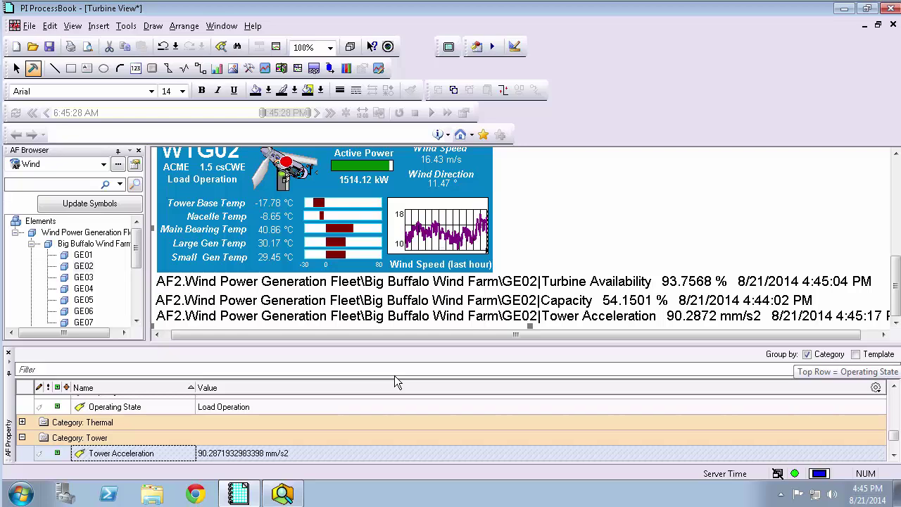
pyautogui.scroll(-3, 395, 381)
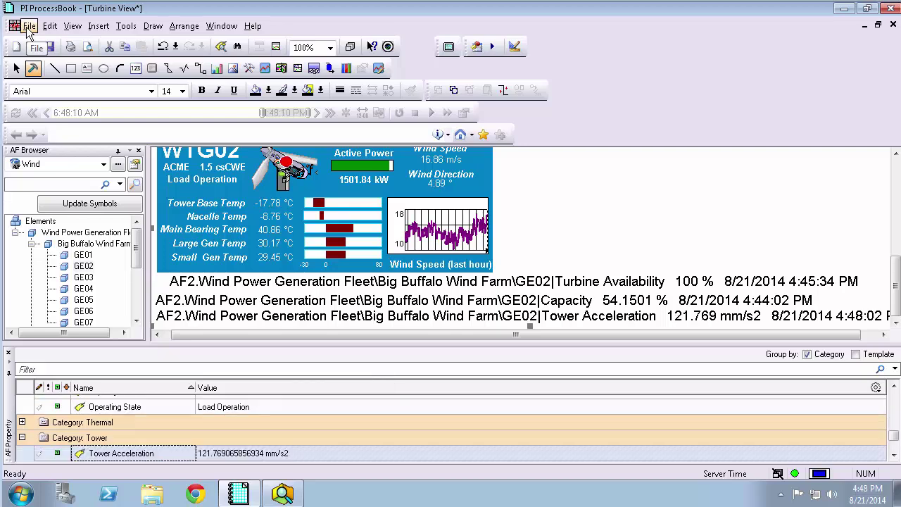
# Step: Open the Turbine Overview by Site display, tiling WTG01 through WTG07, and scroll through it
pyautogui.click(29, 28)
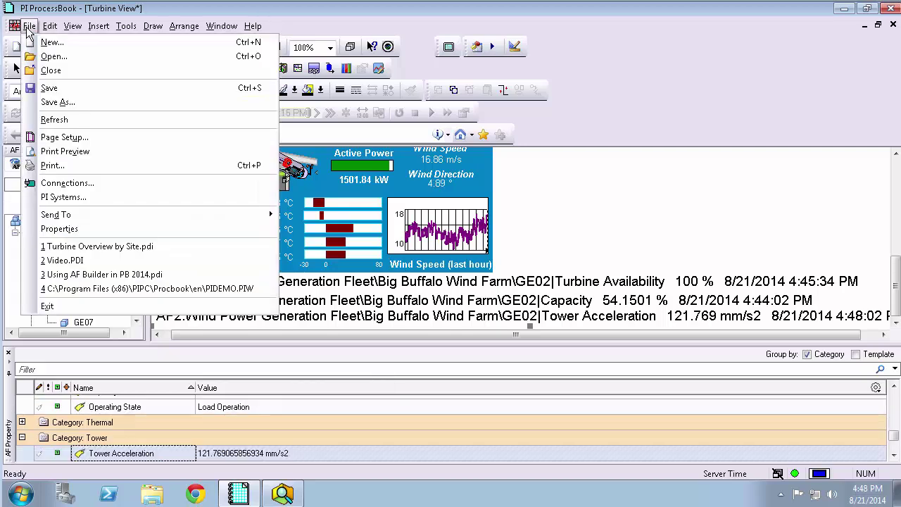
pyautogui.click(55, 58)
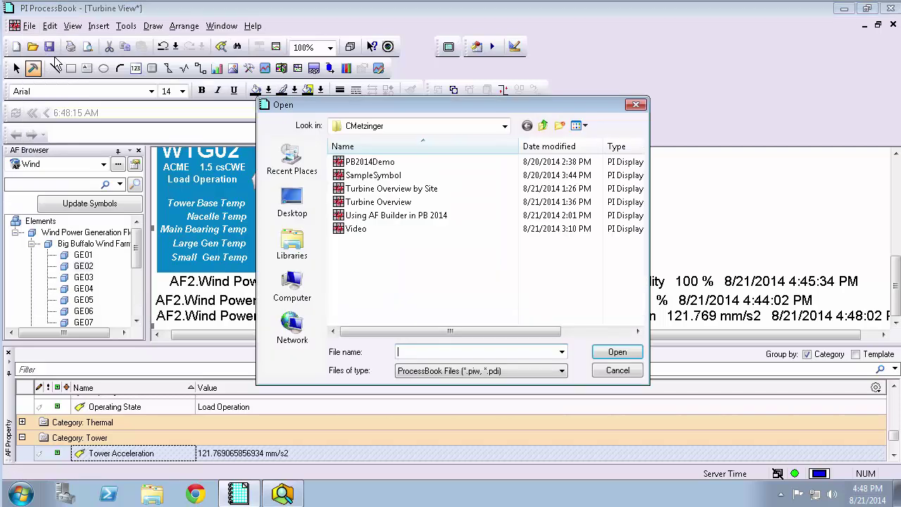
pyautogui.click(431, 188)
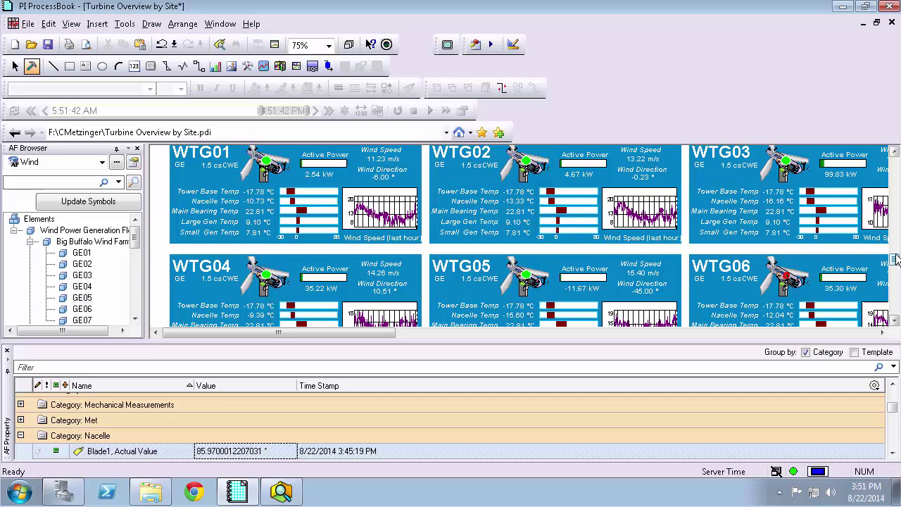
pyautogui.moveTo(896, 261); pyautogui.dragTo(896, 230)
pyautogui.moveTo(376, 333); pyautogui.dragTo(475, 333)
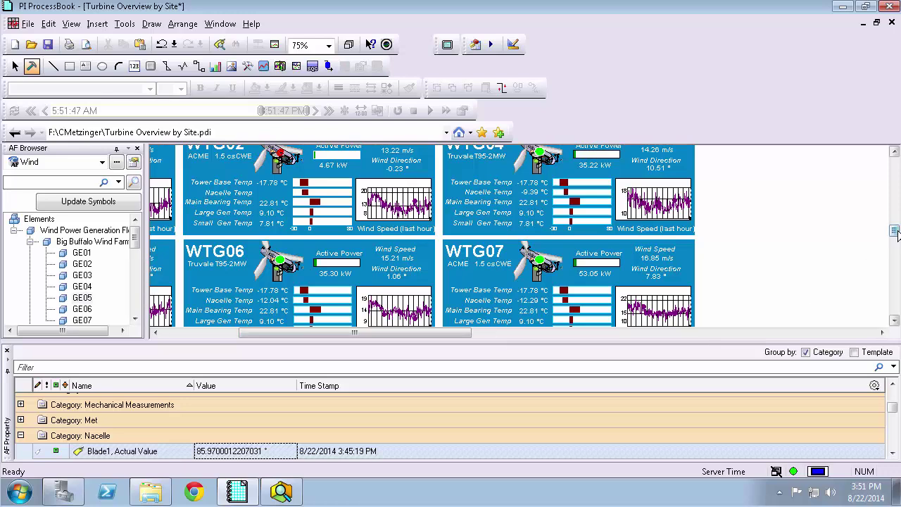
pyautogui.moveTo(896, 234); pyautogui.dragTo(885, 271)
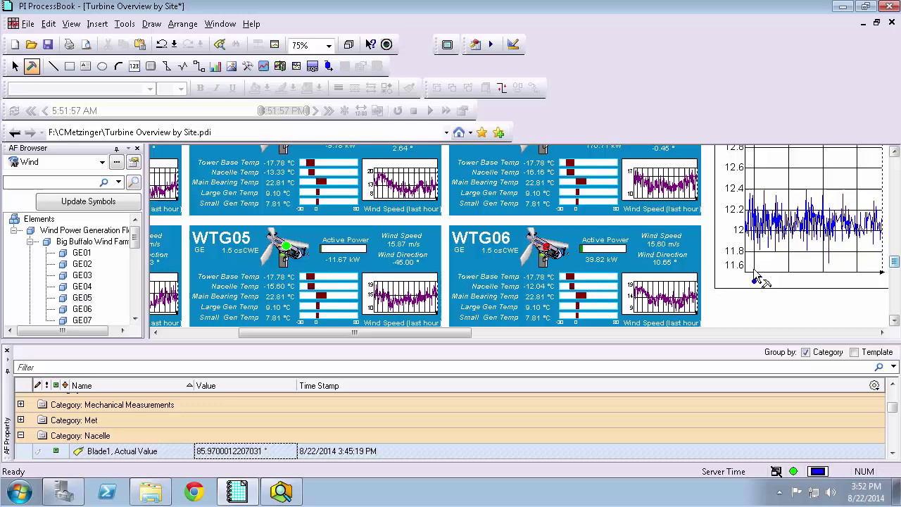
# Step: Locate element GE04 on the display, jumping to the selected WTG04 tile
pyautogui.click(82, 286)
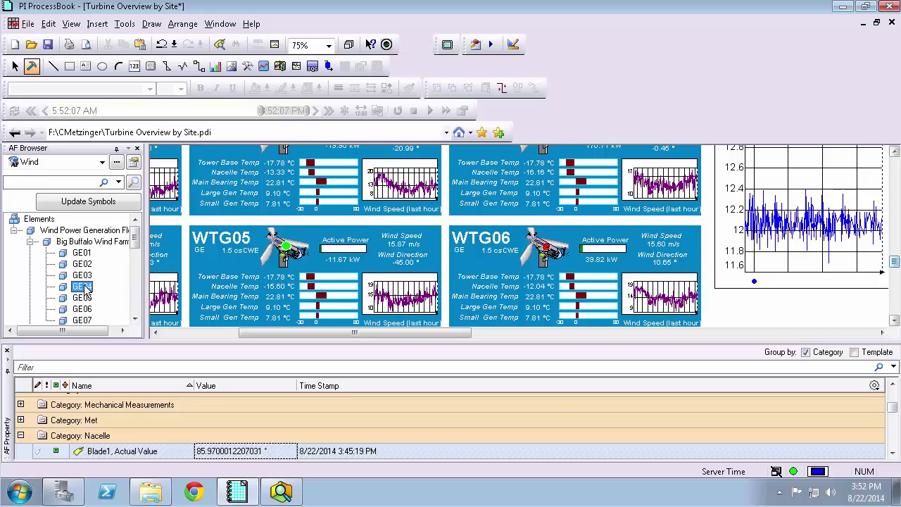
pyautogui.rightClick(84, 288)
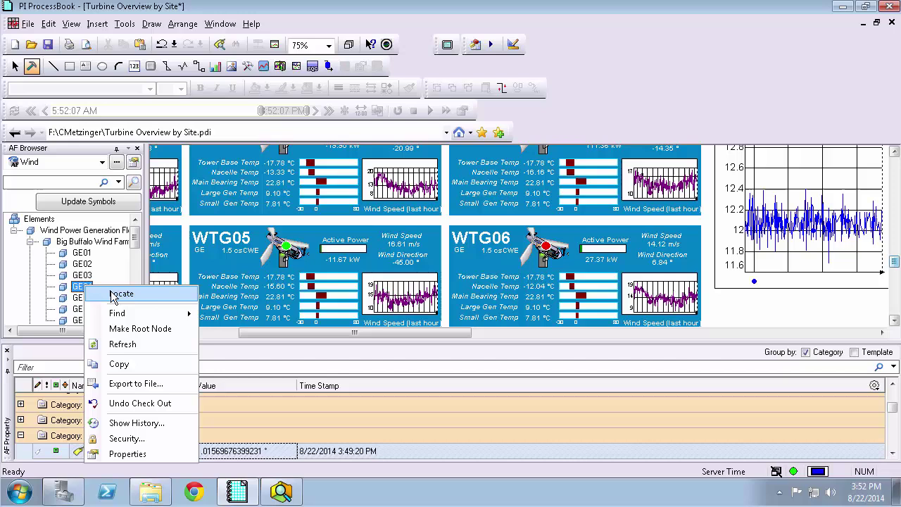
pyautogui.click(114, 294)
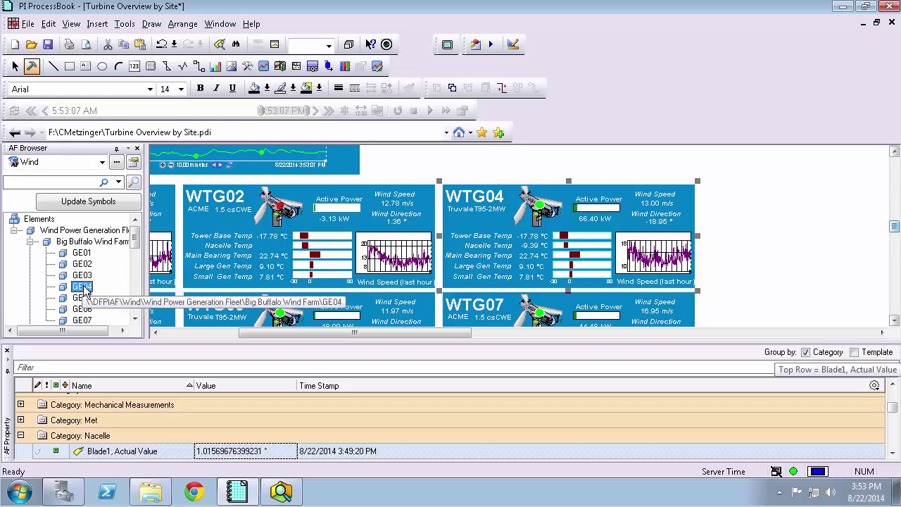
# Step: Drop the Blade1–Blade3 actual and set value attributes onto the display beside WTG04
pyautogui.click(893, 454)
pyautogui.click(893, 454)
pyautogui.click(893, 454)
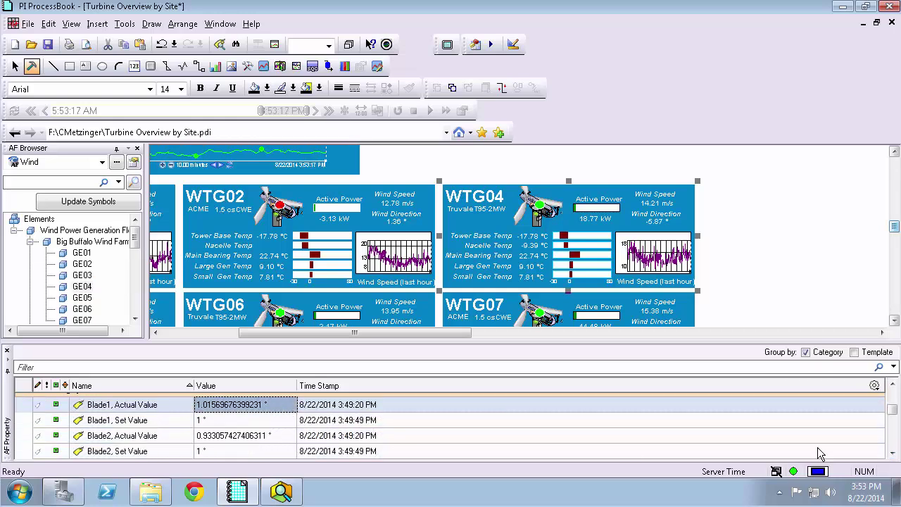
pyautogui.click(894, 454)
pyautogui.click(893, 454)
pyautogui.click(379, 421)
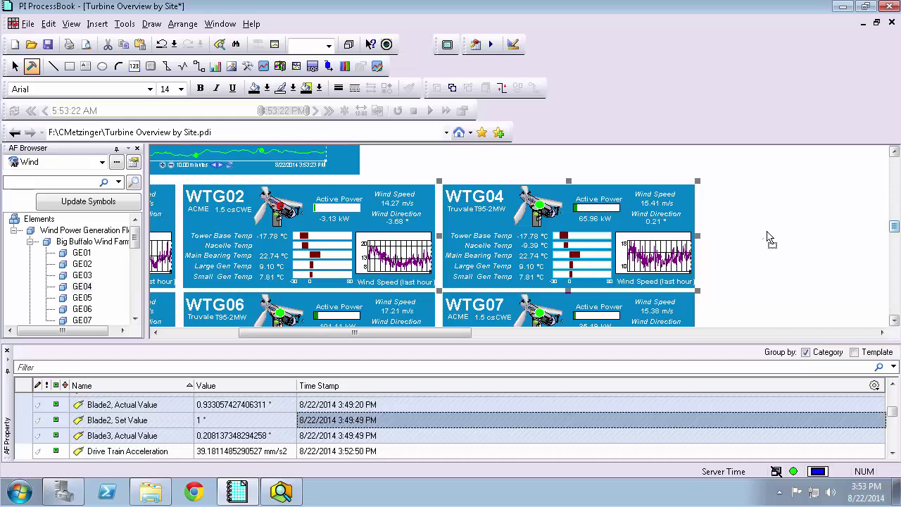
pyautogui.moveTo(772, 235); pyautogui.dragTo(772, 236)
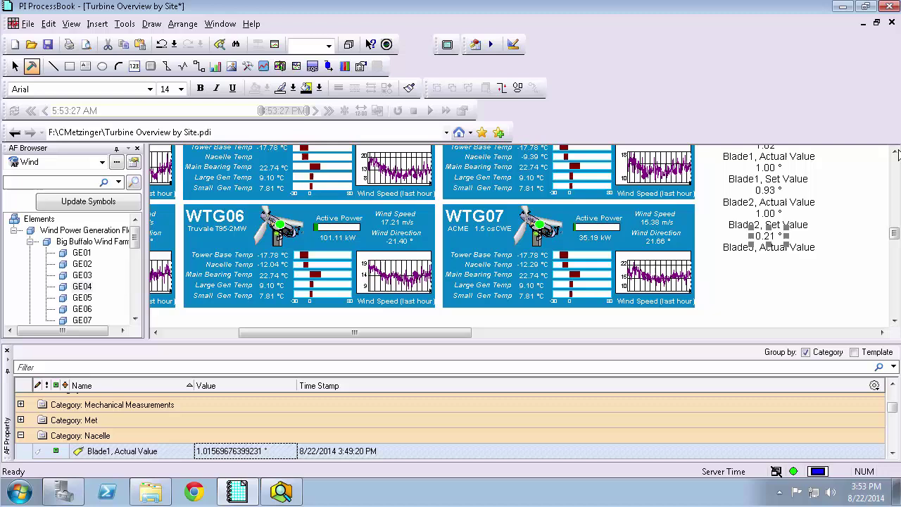
pyautogui.scroll(2, 870, 240)
# Step: Group the six blade value lines and move the group up beside WTG04
pyautogui.click(831, 227)
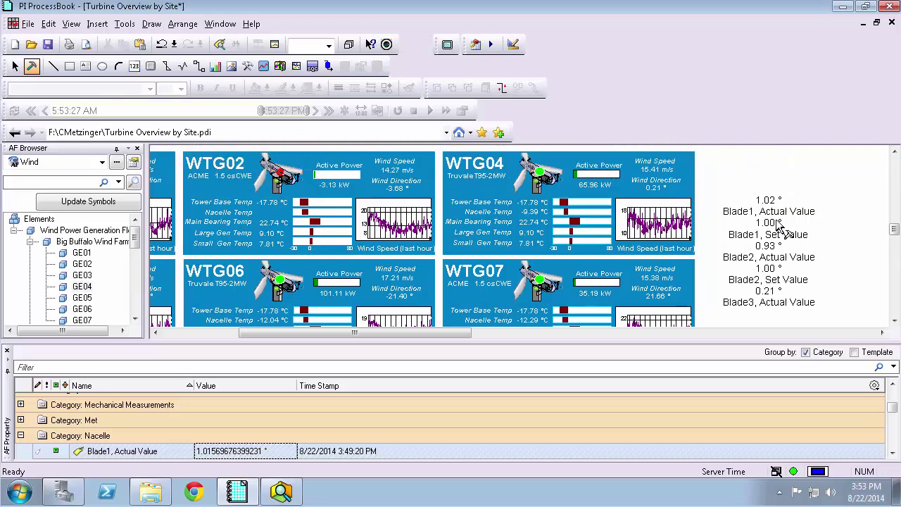
pyautogui.moveTo(755, 255); pyautogui.dragTo(719, 183)
pyautogui.click(182, 24)
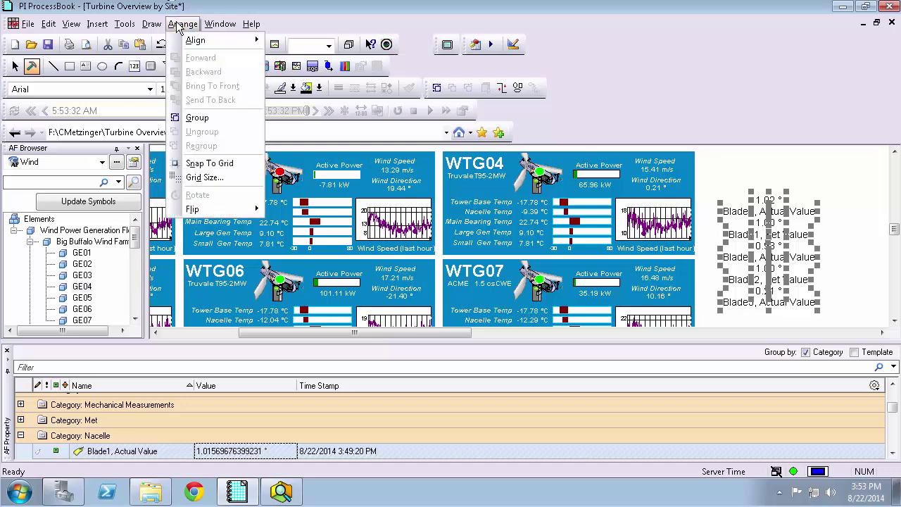
pyautogui.click(197, 118)
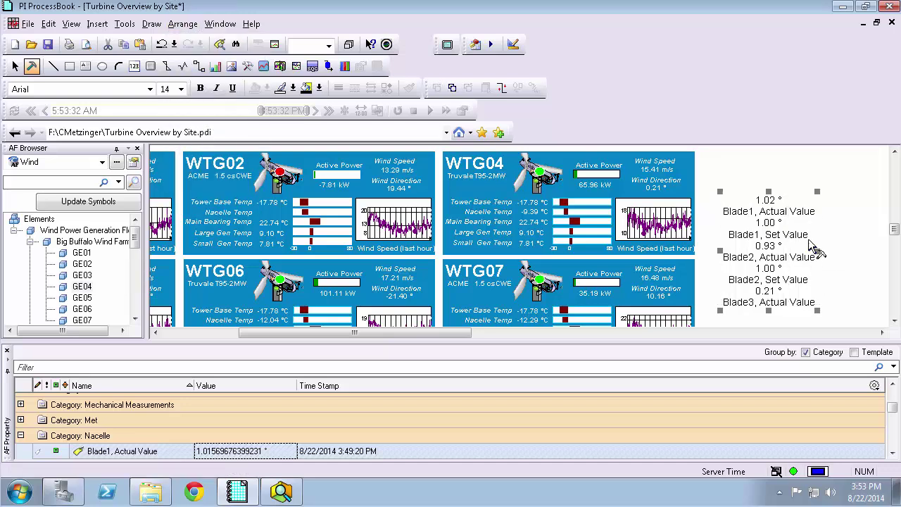
pyautogui.moveTo(775, 266); pyautogui.dragTo(783, 240)
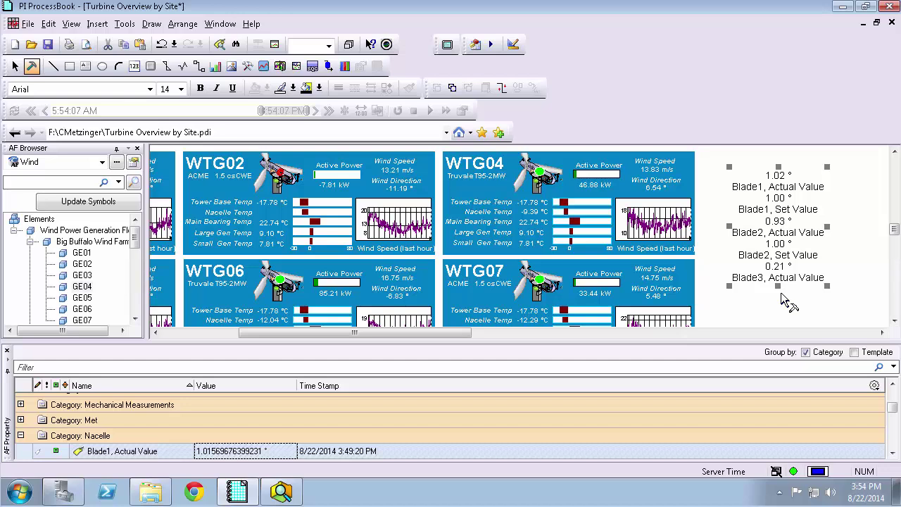
# Step: Assign element Big Buffalo Wind Farm\GE04 to the grouped blade values
pyautogui.moveTo(778, 241)
pyautogui.rightClick(777, 241)
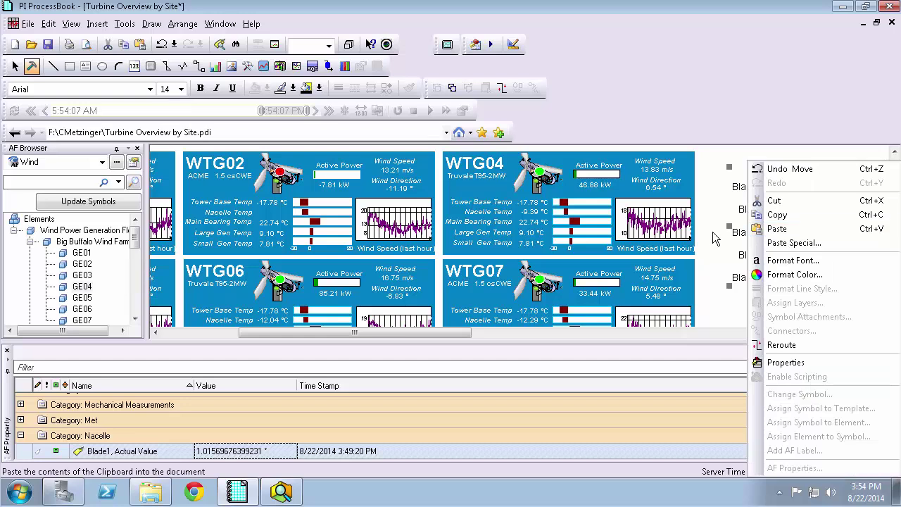
pyautogui.click(709, 229)
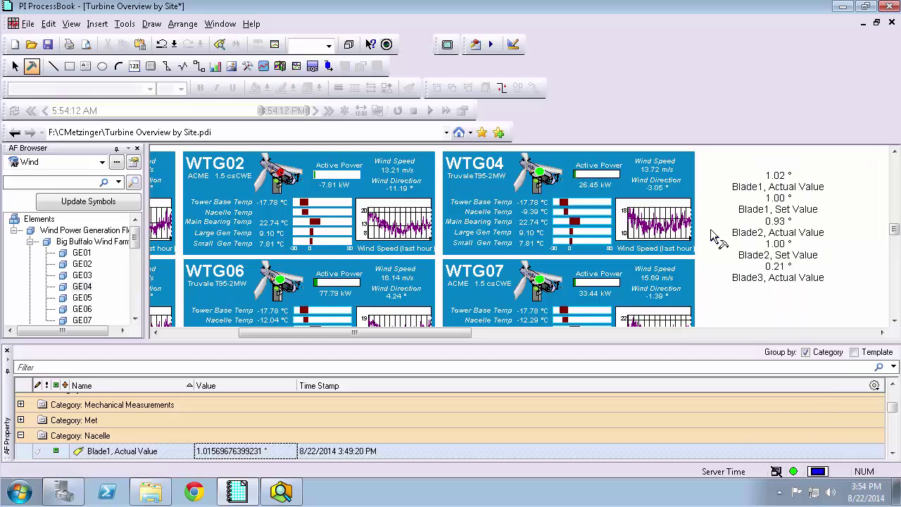
pyautogui.rightClick(770, 240)
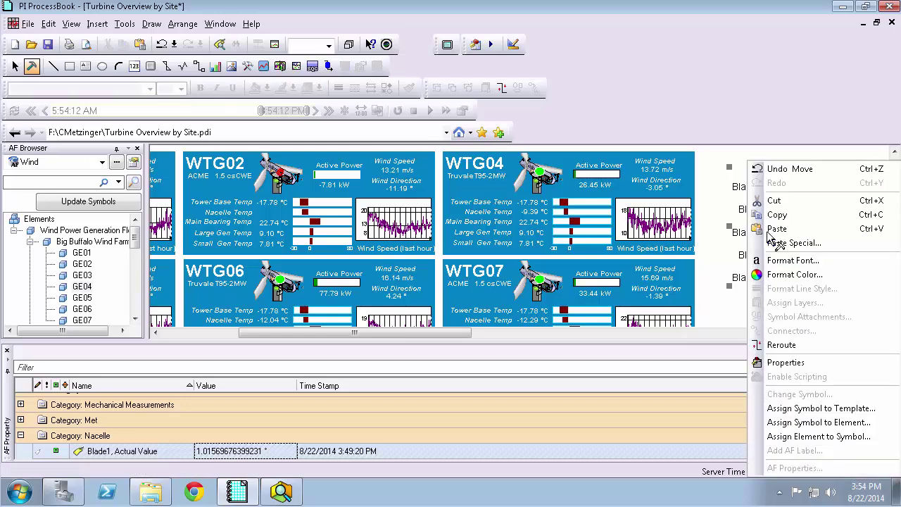
pyautogui.click(874, 437)
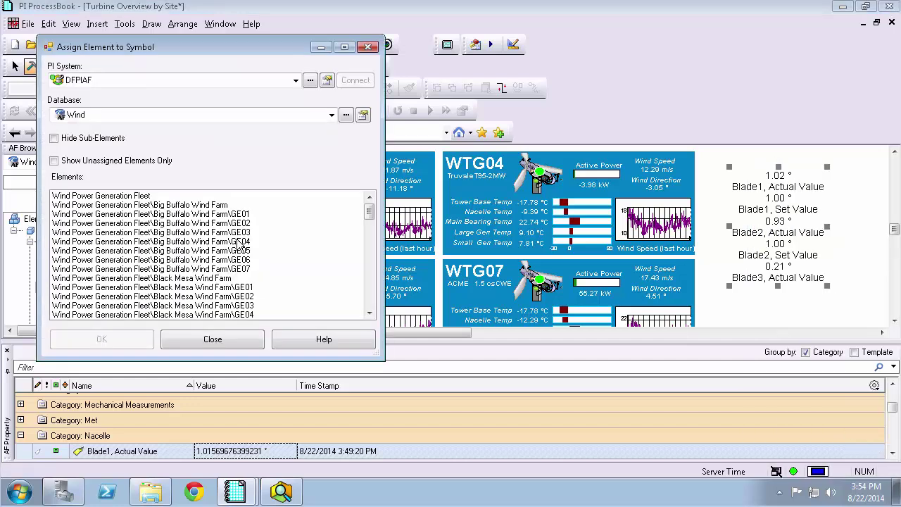
pyautogui.click(240, 243)
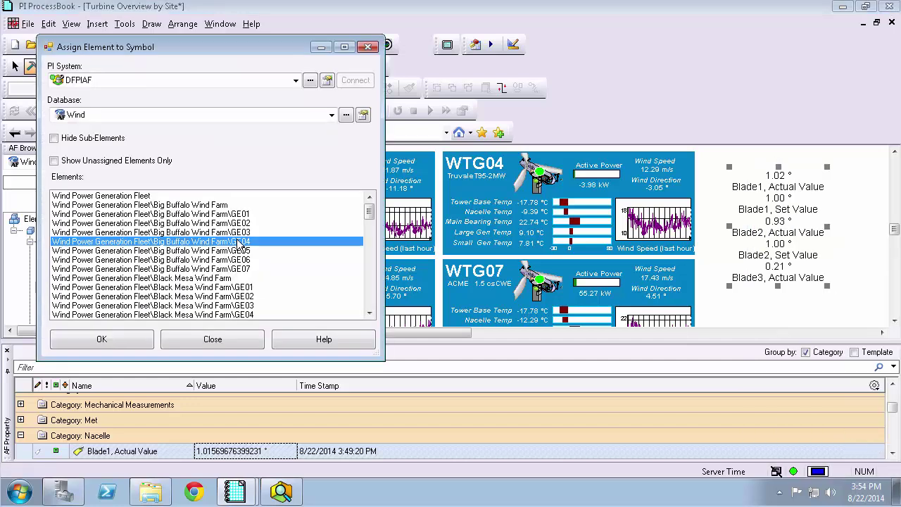
pyautogui.click(108, 338)
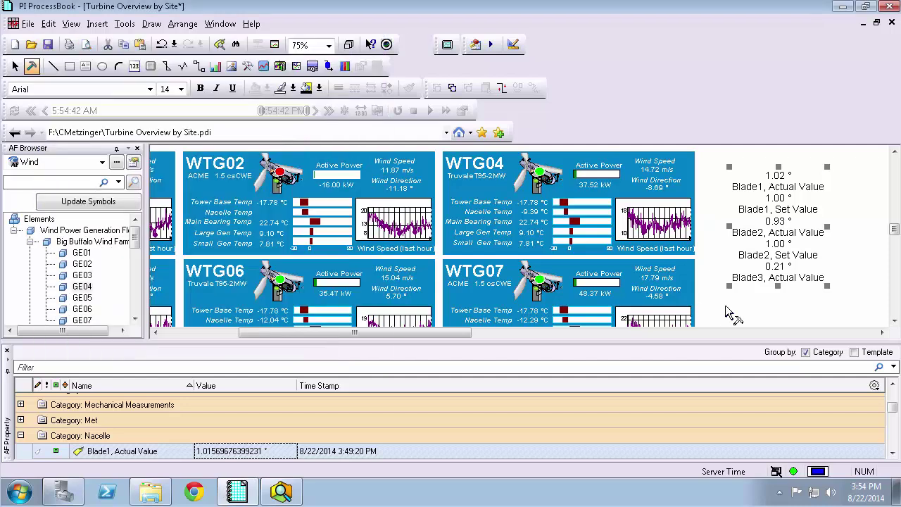
pyautogui.moveTo(894, 222); pyautogui.dragTo(895, 246)
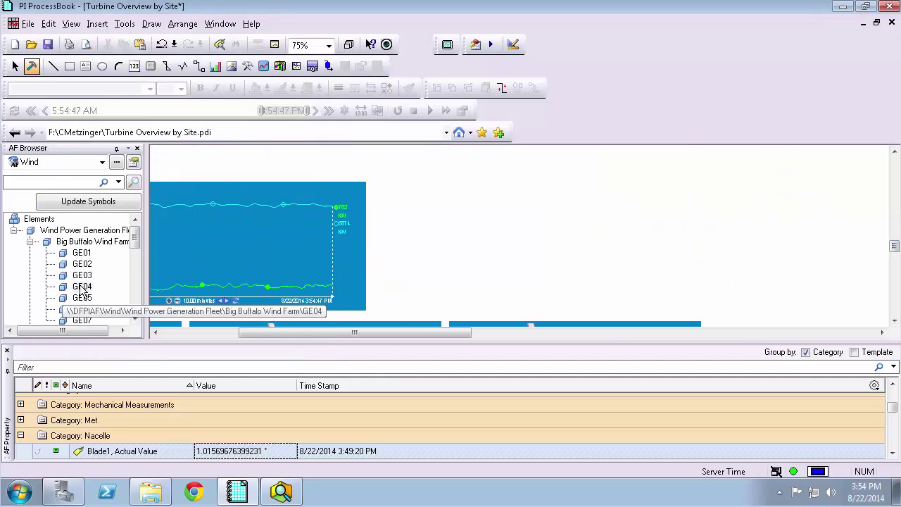
# Step: Locate GE04, then Find Next twice to cycle through the blade block and WTG04 tile
pyautogui.click(82, 288)
pyautogui.rightClick(81, 288)
pyautogui.click(101, 291)
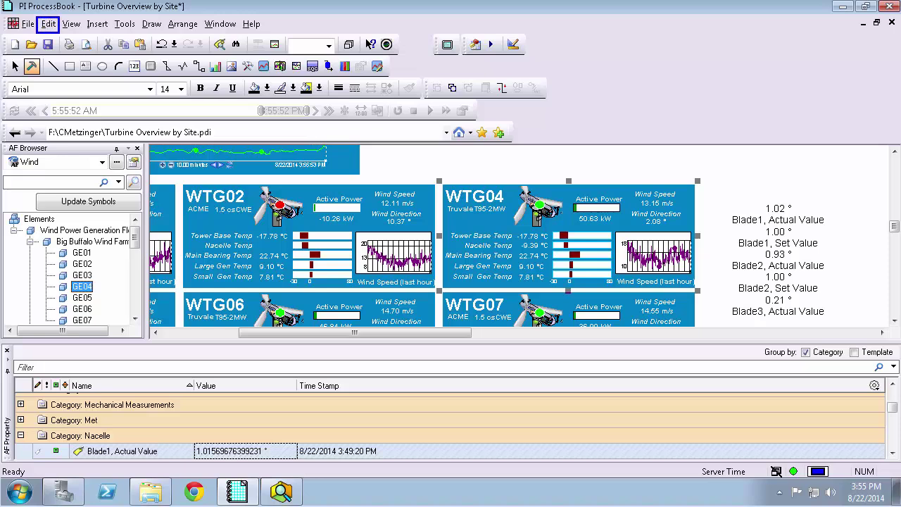
pyautogui.click(47, 24)
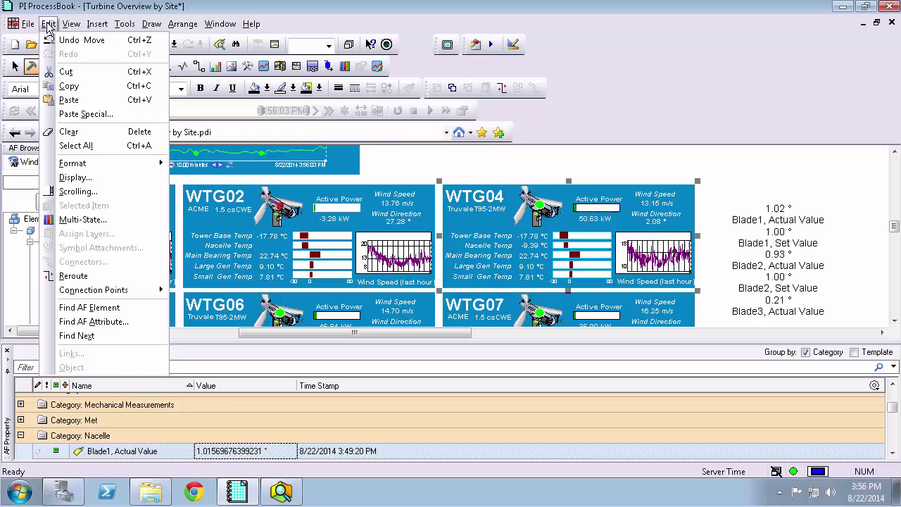
pyautogui.click(102, 337)
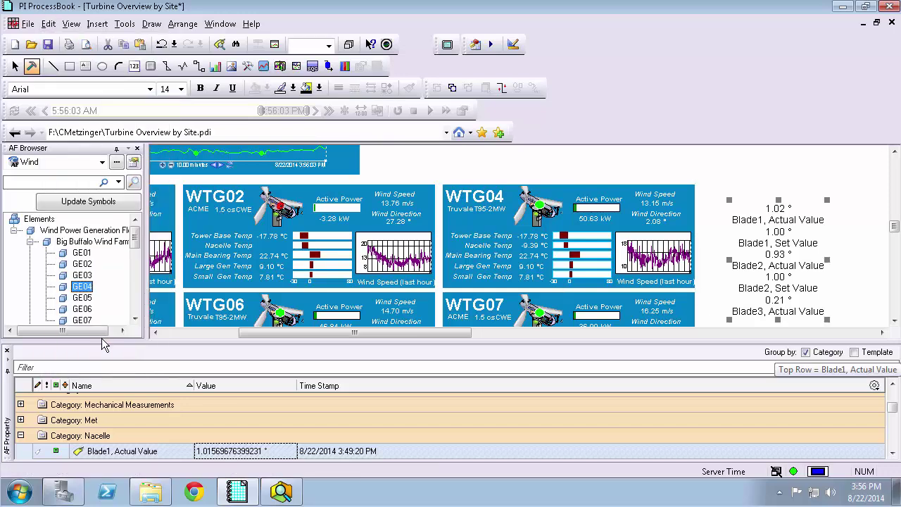
pyautogui.click(49, 25)
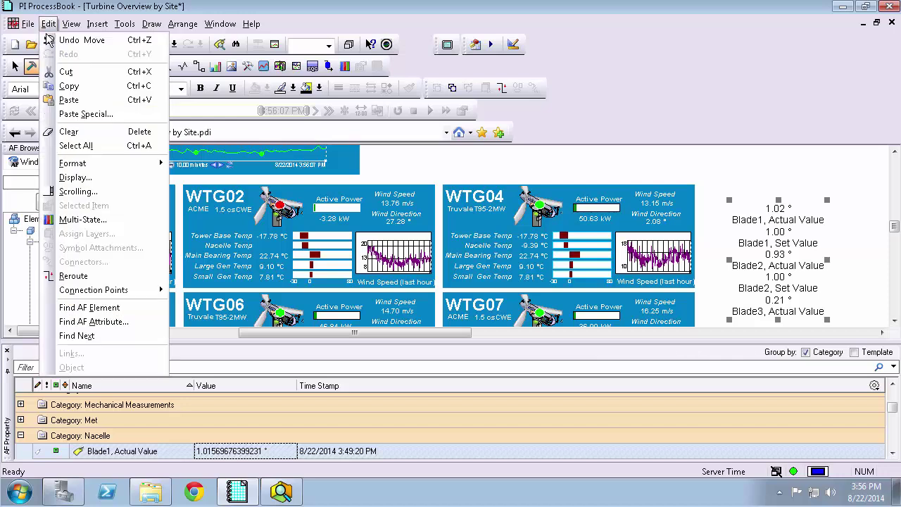
pyautogui.click(85, 338)
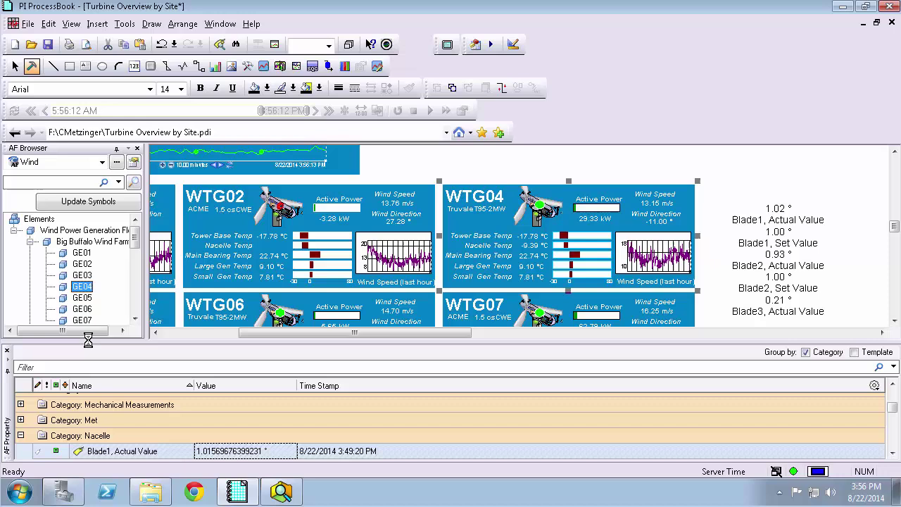